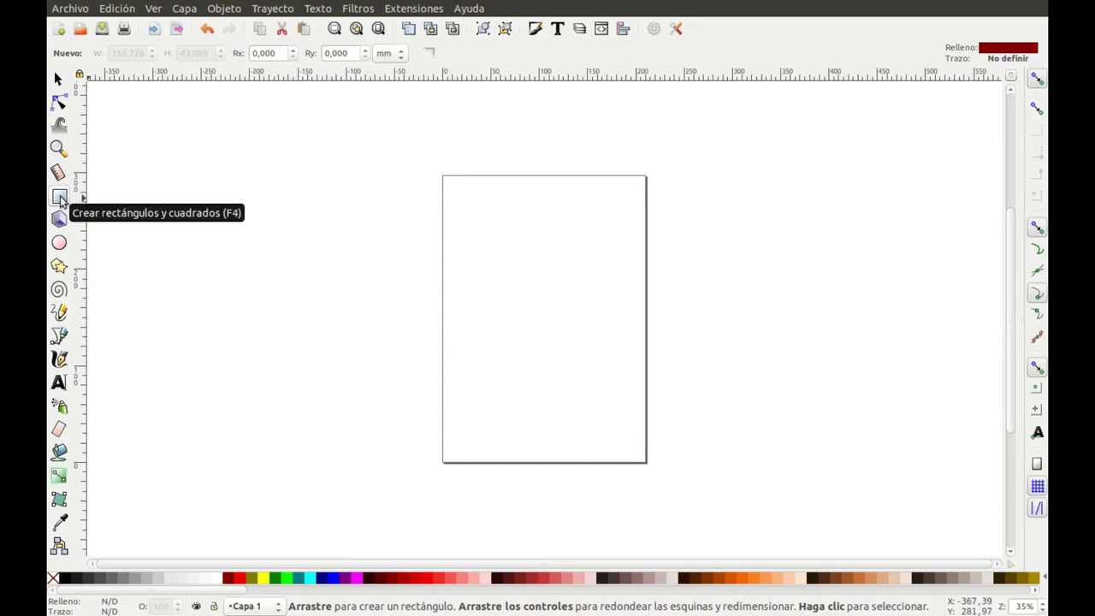
Step: Draw a dark-red 240,393 × 55,940 mm rectangle straddling the page's top-left edge
drag(364, 229, 596, 282)
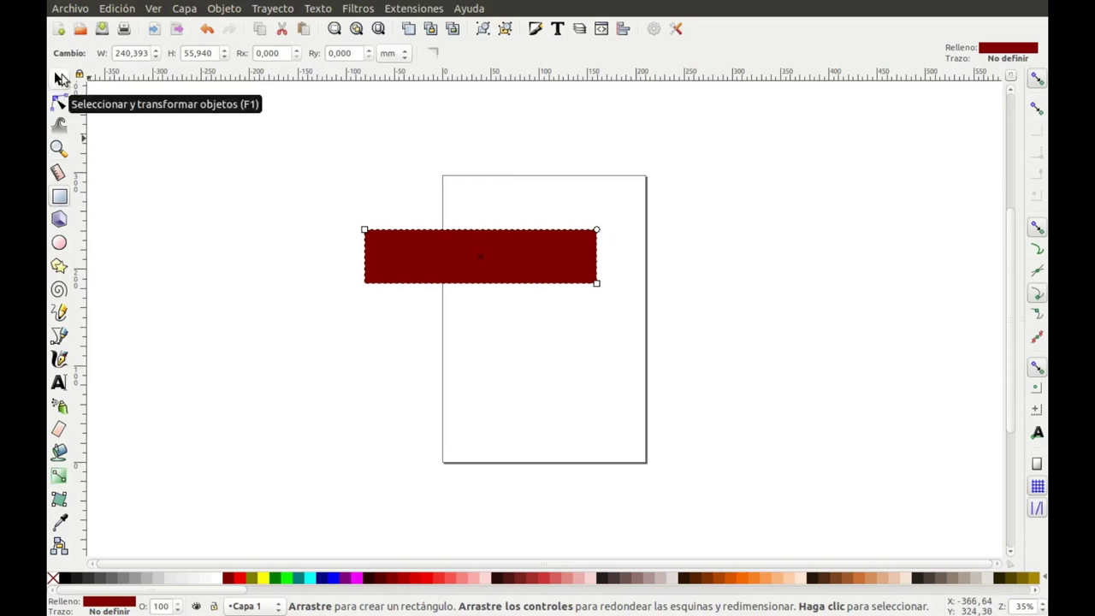
Step: Resize the red rectangle to 240,393 × 58,964 mm and keep it over the page's left edge
click(60, 78)
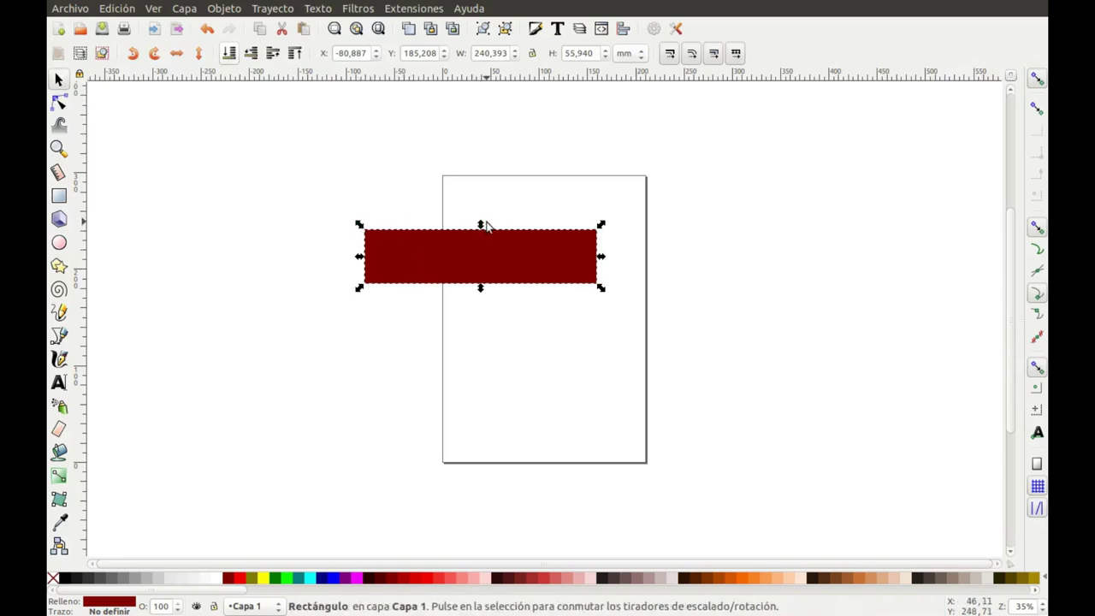
drag(485, 224, 484, 223)
drag(361, 224, 358, 227)
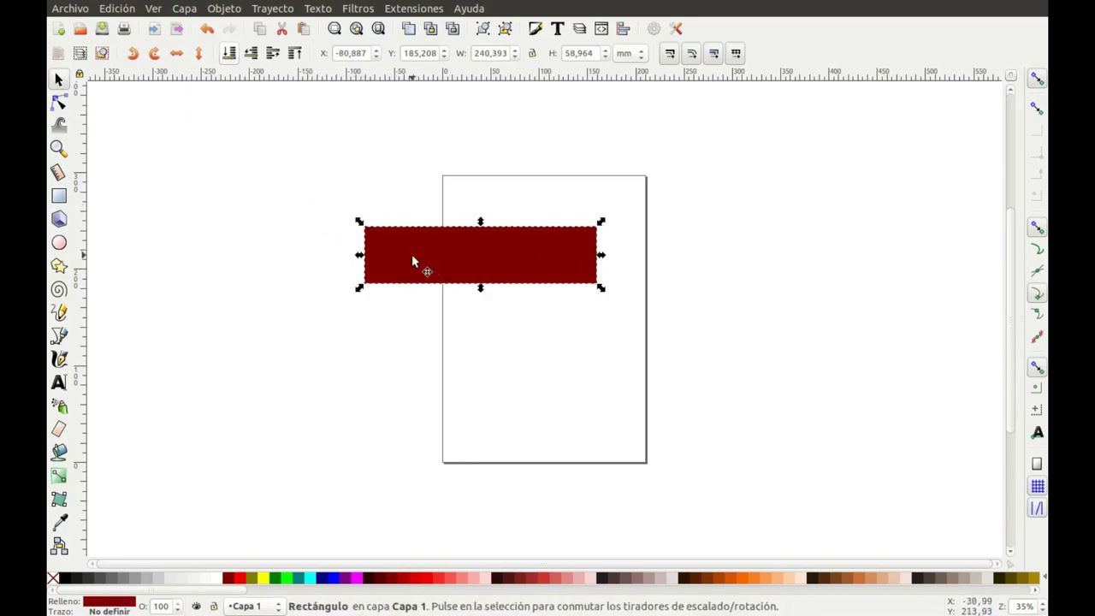
drag(412, 254, 455, 251)
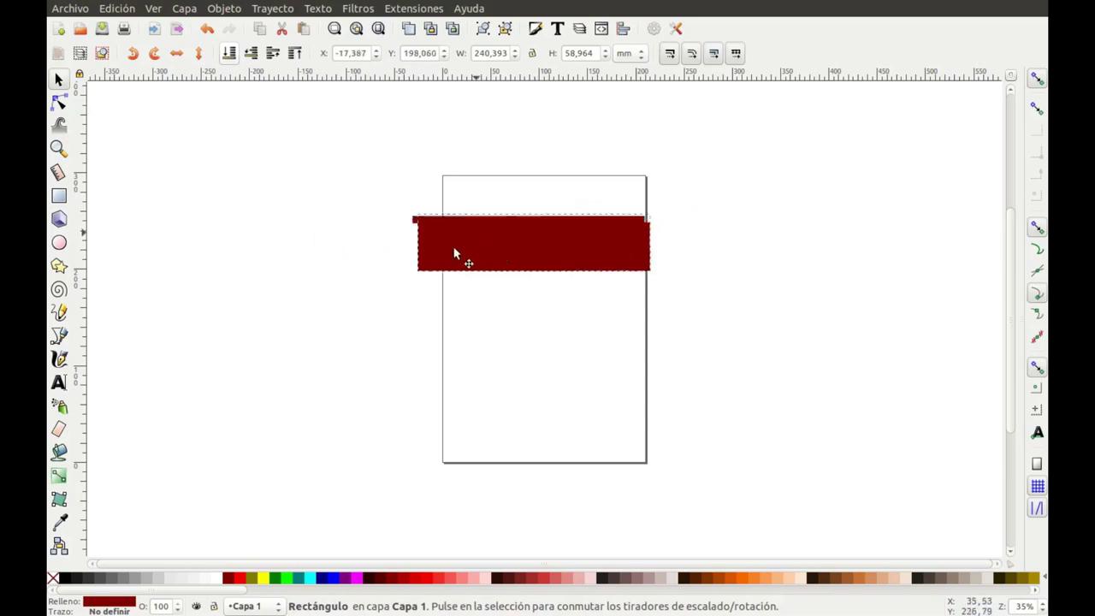
drag(454, 253, 413, 243)
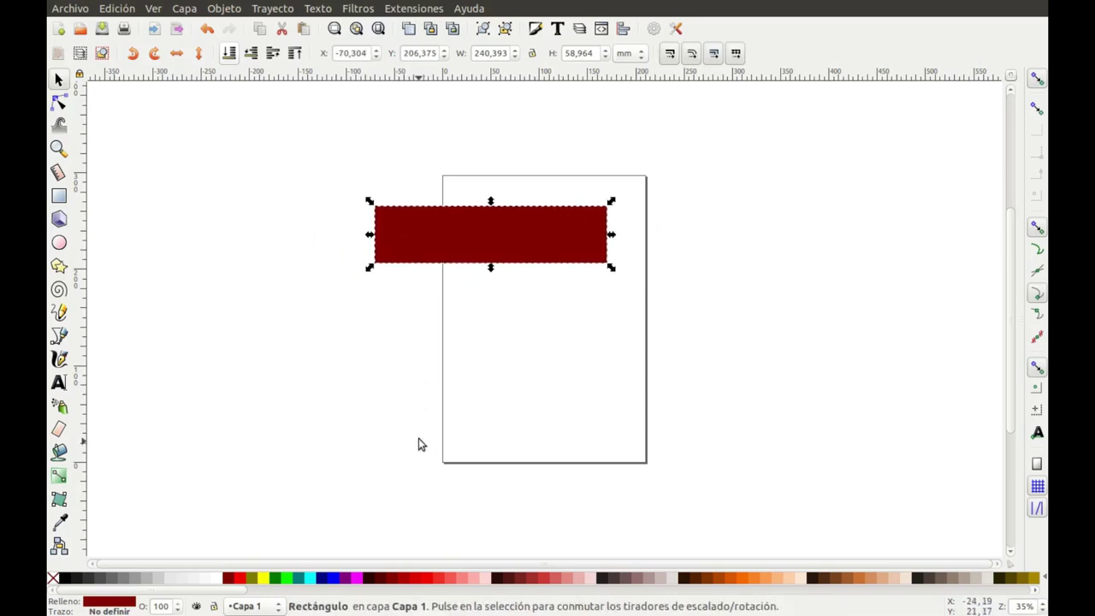
Step: Try rotating and skewing the rectangle, then restore it to an upright horizontal bar
click(502, 242)
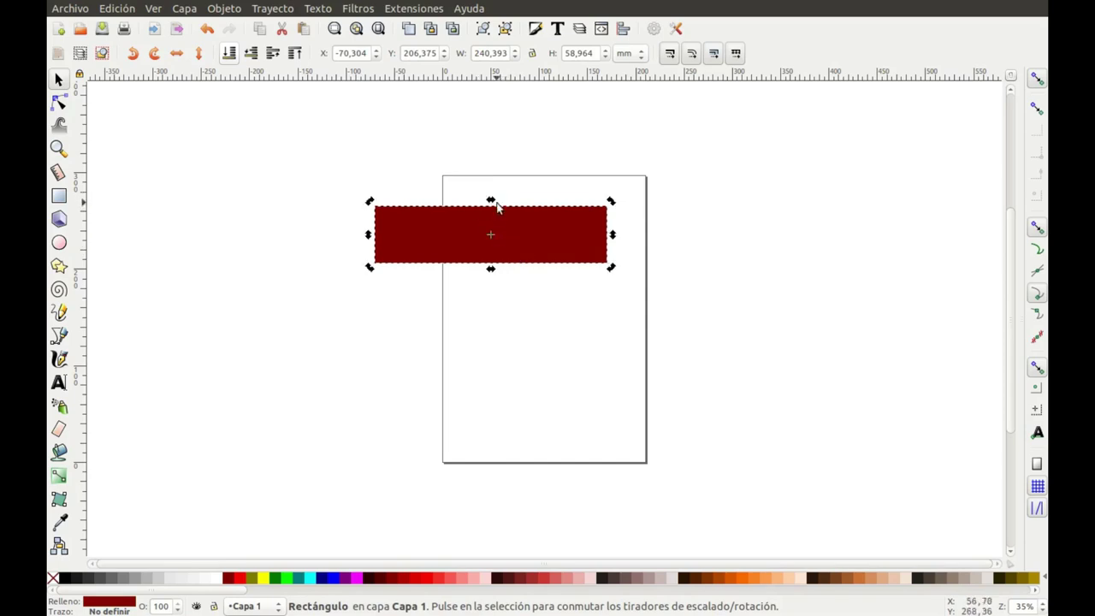
drag(368, 205, 365, 220)
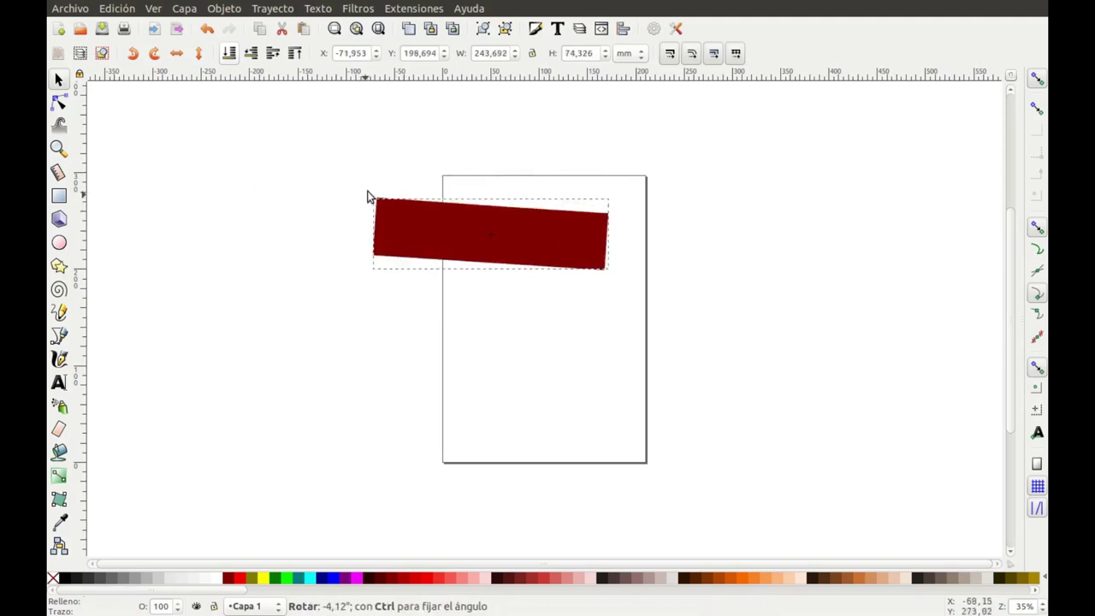
drag(365, 220, 369, 205)
mouse_move(491, 200)
mouse_down()
mouse_move(502, 203)
mouse_move(477, 200)
mouse_up()
click(208, 30)
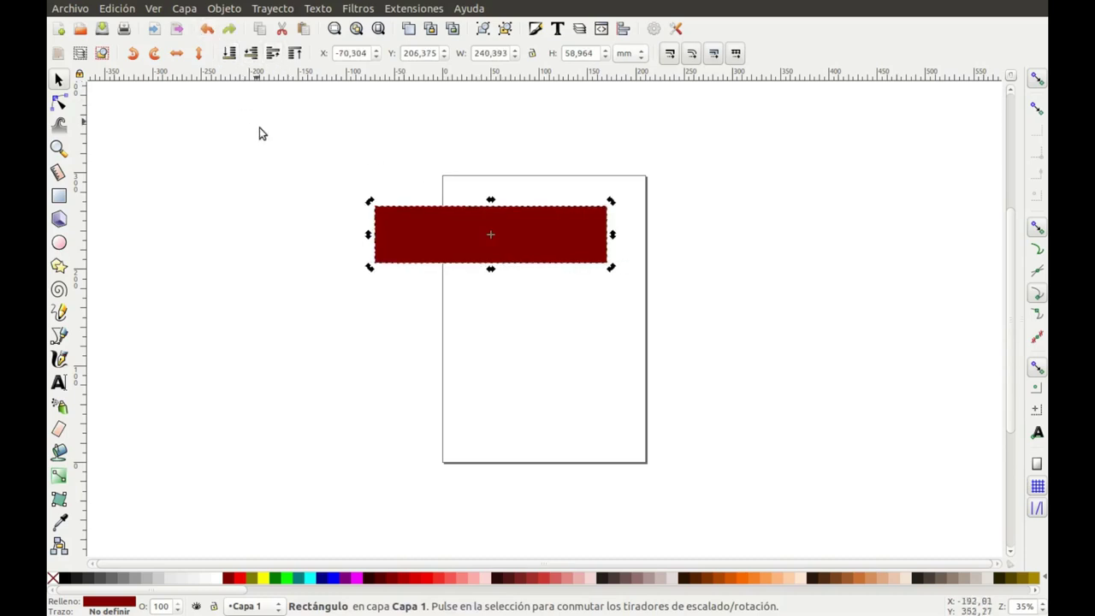
Step: With the Node tool, extend the rectangle's left side past the page edge, keeping sharp corners
click(59, 102)
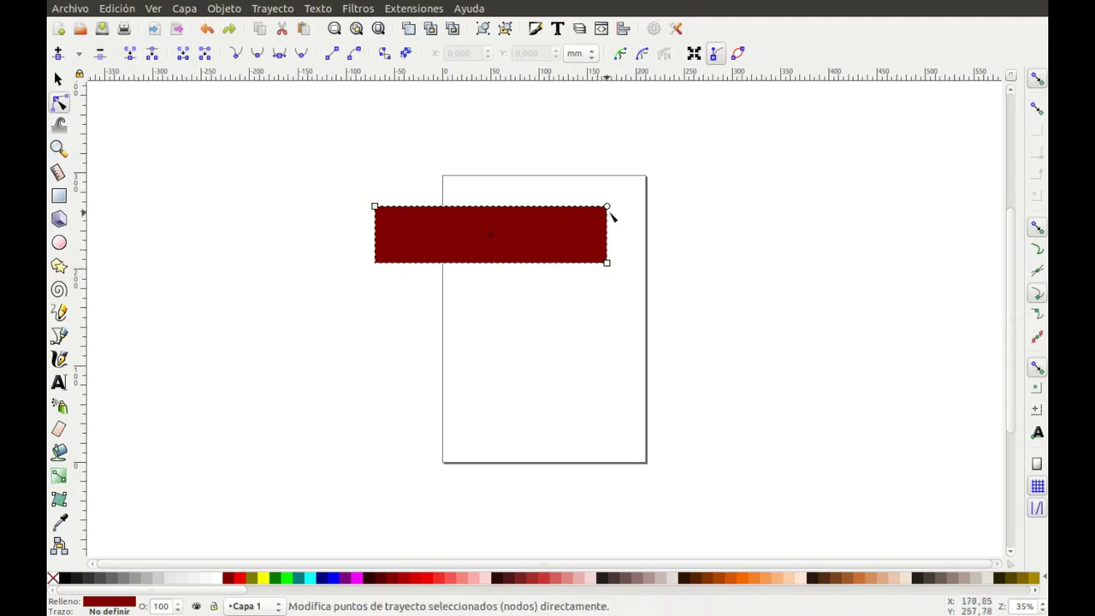
drag(377, 210, 323, 209)
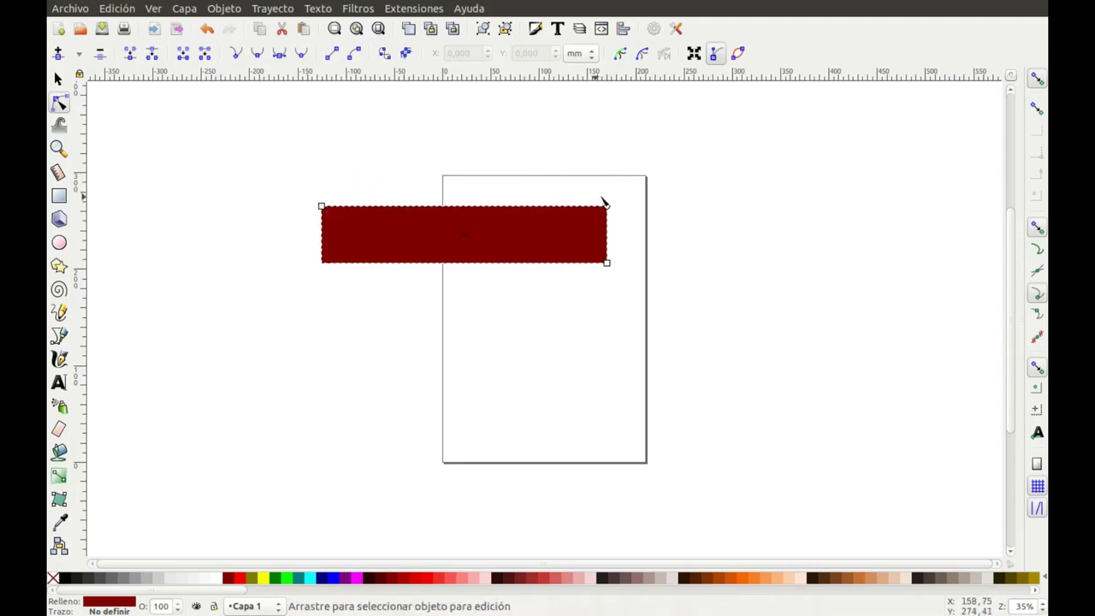
mouse_move(608, 208)
mouse_down()
mouse_move(606, 237)
mouse_move(607, 209)
mouse_up()
Step: Convert the rectangle to a path via Trayecto > Objeto a trayecto and arch its top edge upward
click(271, 10)
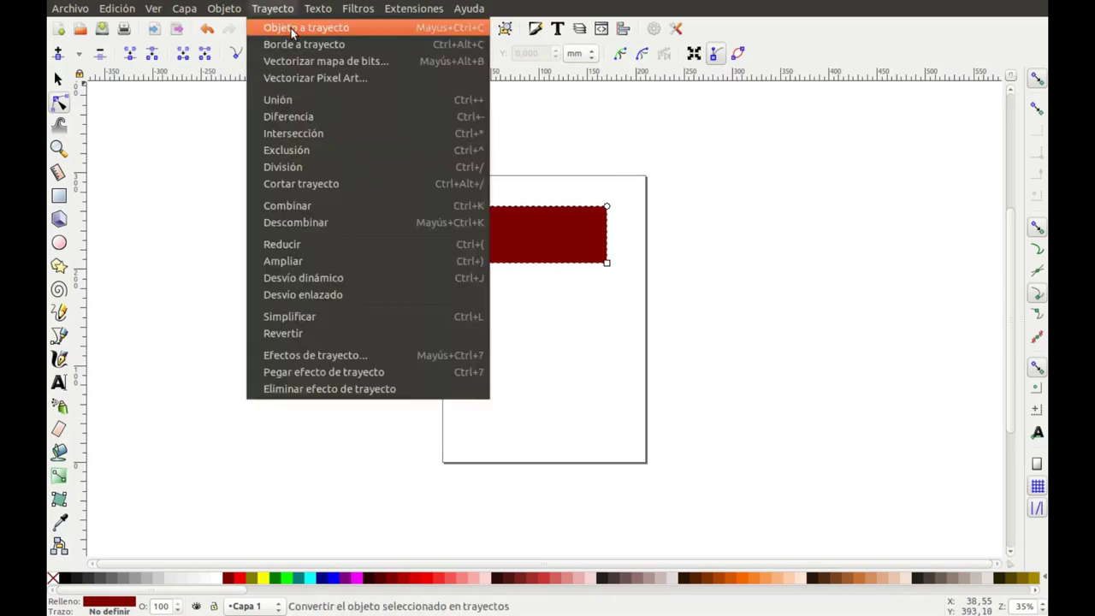
click(291, 30)
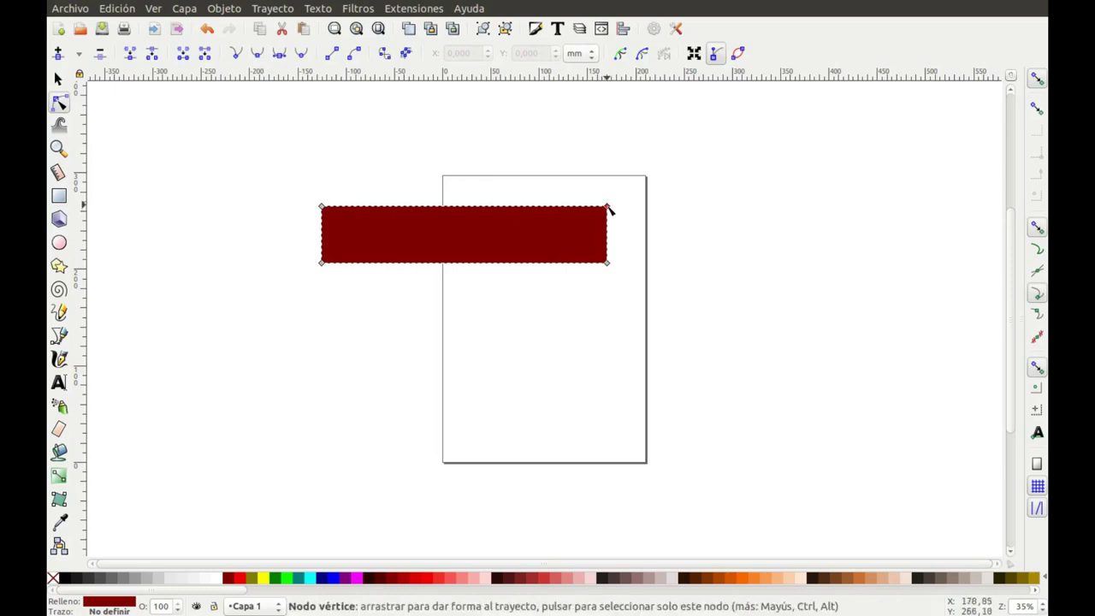
mouse_move(608, 208)
mouse_down()
mouse_move(483, 309)
mouse_move(473, 369)
mouse_move(444, 321)
mouse_move(476, 182)
mouse_move(492, 351)
mouse_move(521, 391)
mouse_move(570, 378)
mouse_move(550, 390)
mouse_move(538, 357)
mouse_move(540, 384)
mouse_move(518, 334)
mouse_move(534, 350)
mouse_move(538, 227)
mouse_move(522, 340)
mouse_up()
click(207, 30)
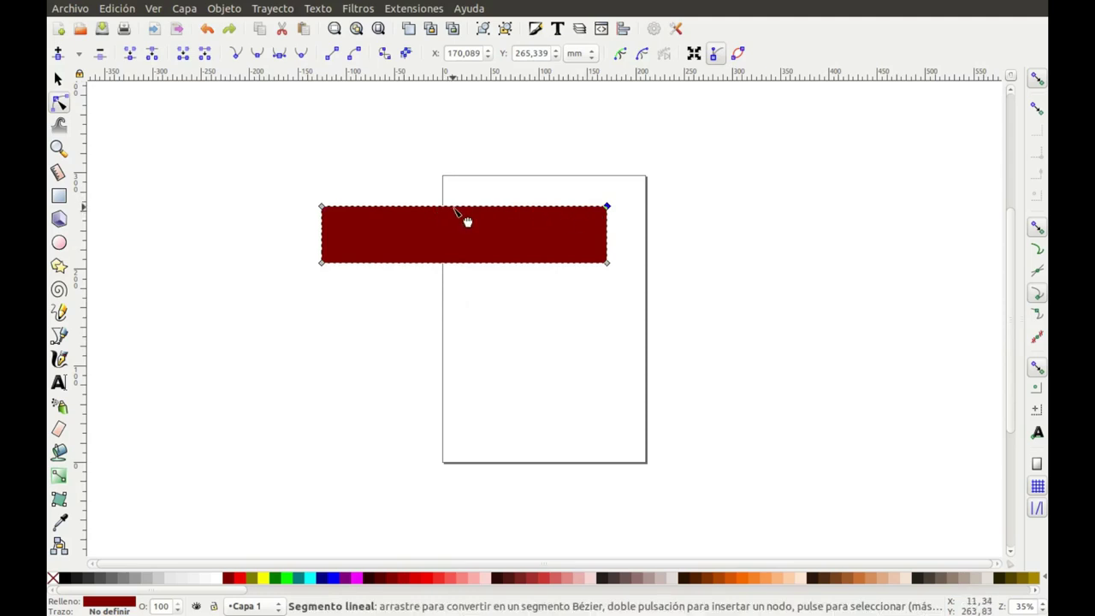
drag(467, 220, 470, 186)
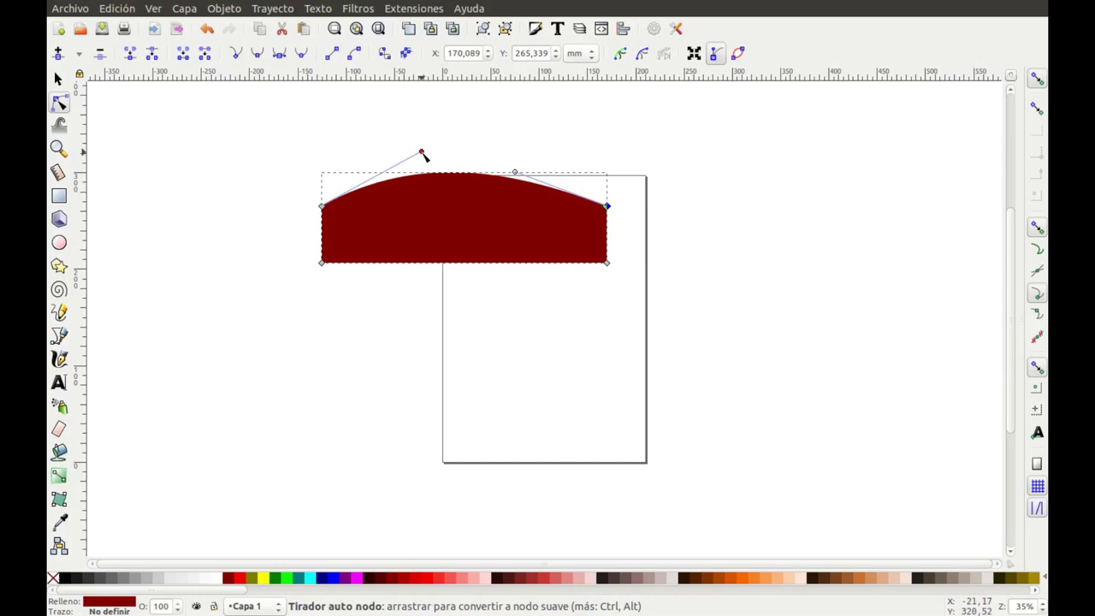
Step: Bend the banner's top and bottom edges into matching S-curve waves, leaving the ends straight
drag(421, 152, 436, 166)
drag(514, 172, 481, 223)
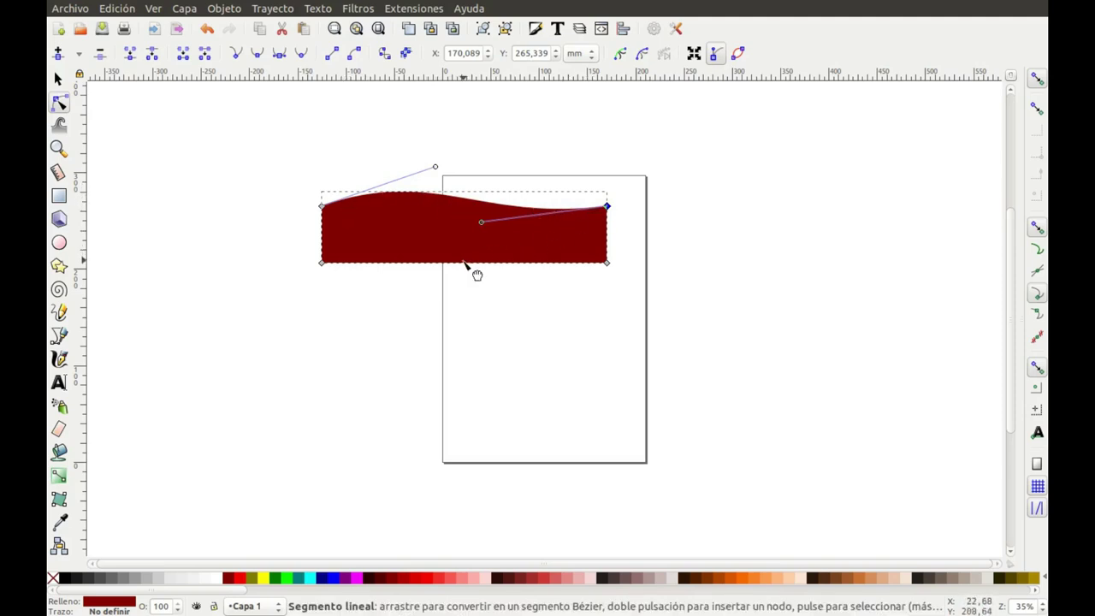
drag(462, 266, 464, 273)
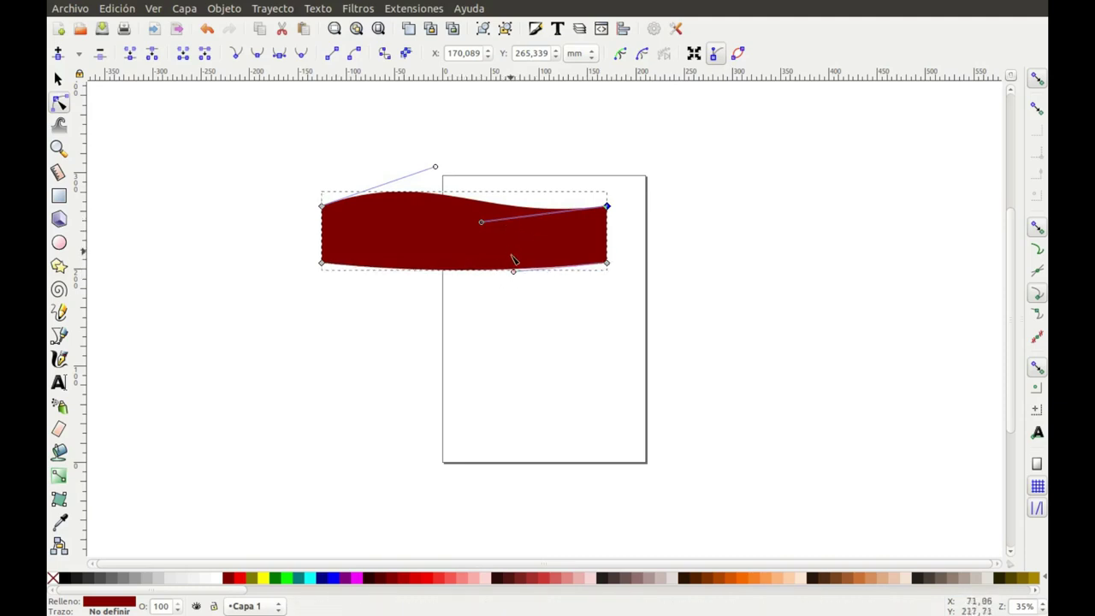
drag(513, 272, 490, 281)
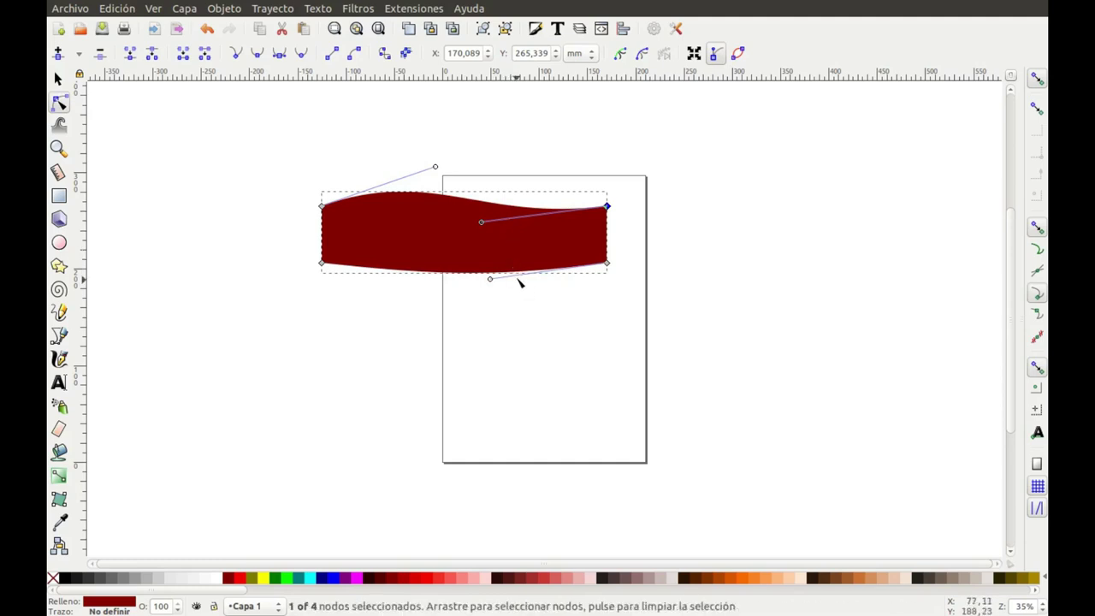
click(323, 266)
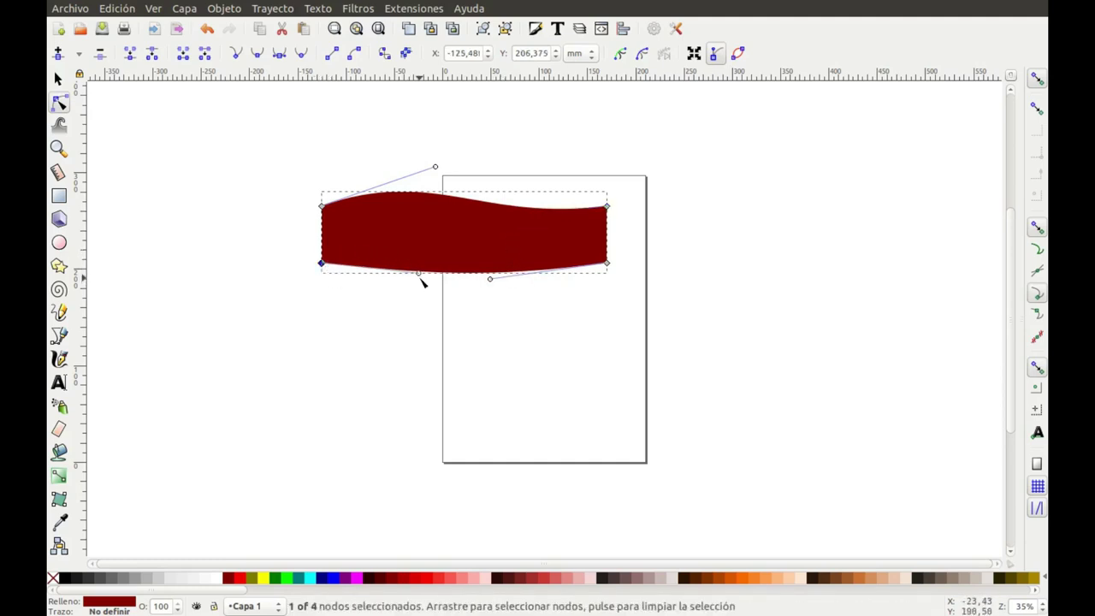
drag(420, 275, 442, 221)
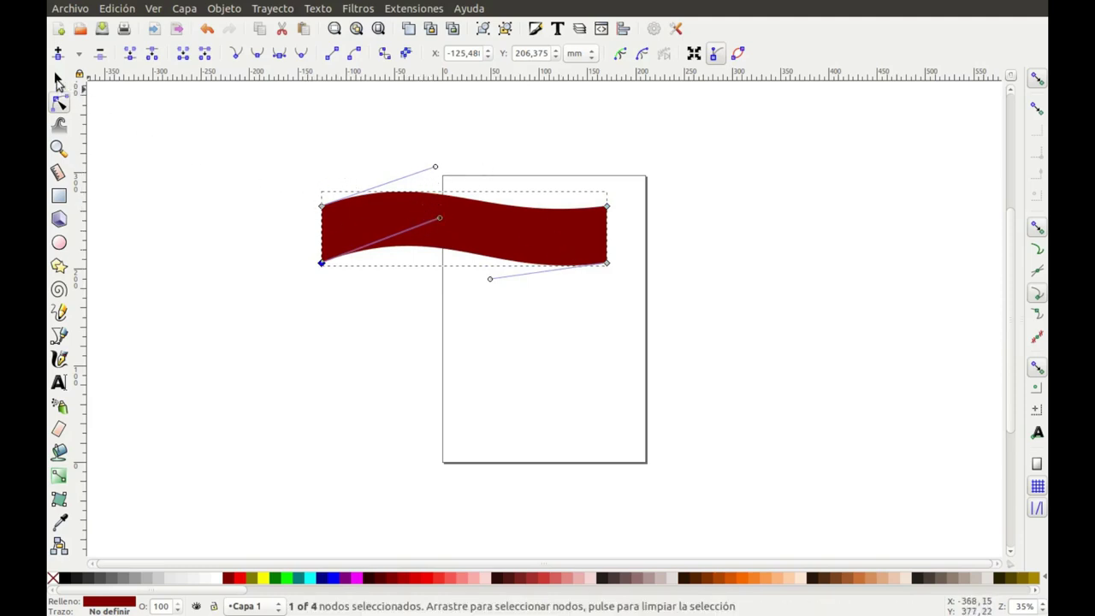
click(58, 80)
click(336, 378)
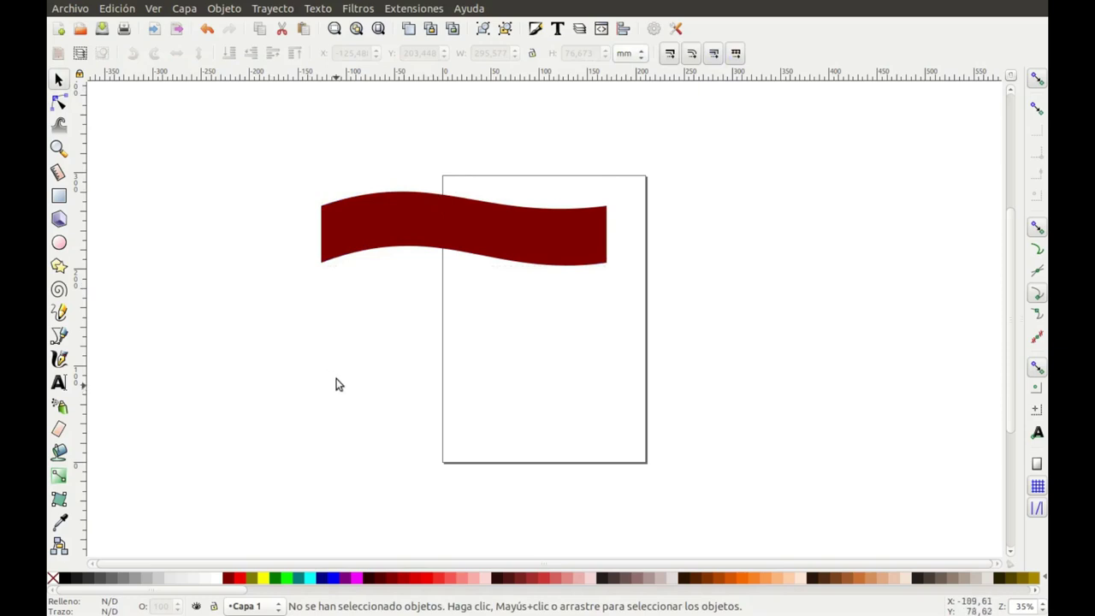
Step: Fill the wavy banner bright red and place a pasted duplicate directly below it
click(355, 229)
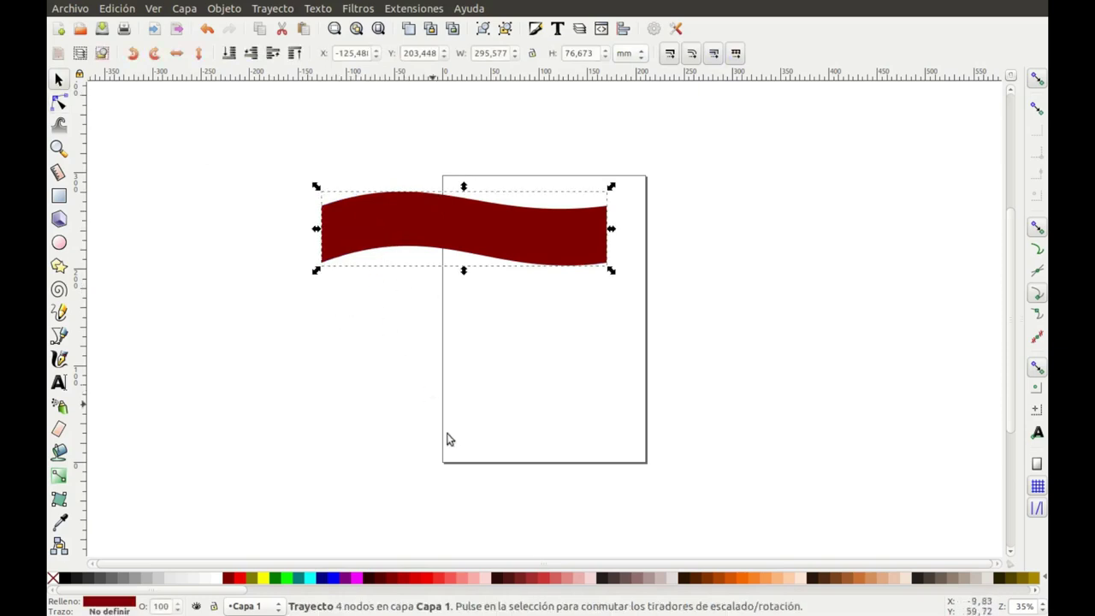
click(243, 580)
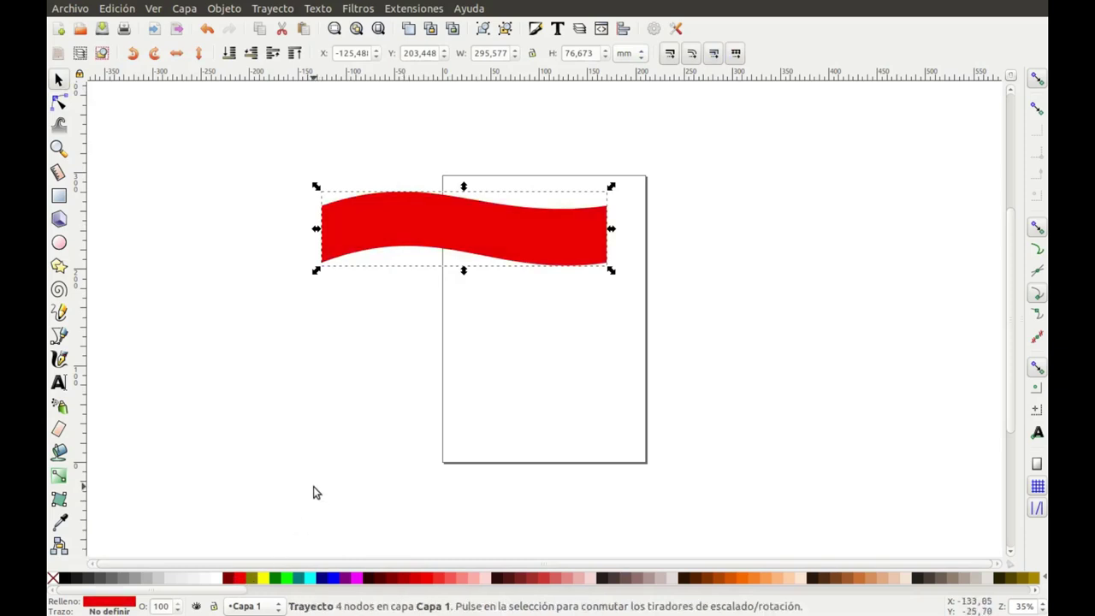
click(260, 30)
click(304, 29)
drag(505, 308, 419, 354)
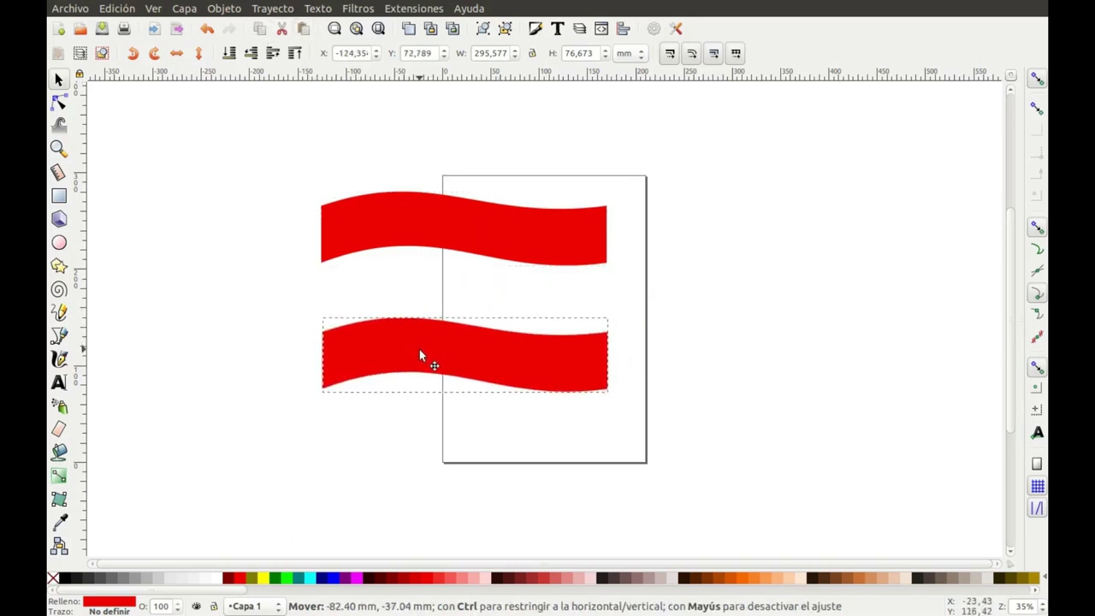
drag(419, 352, 419, 353)
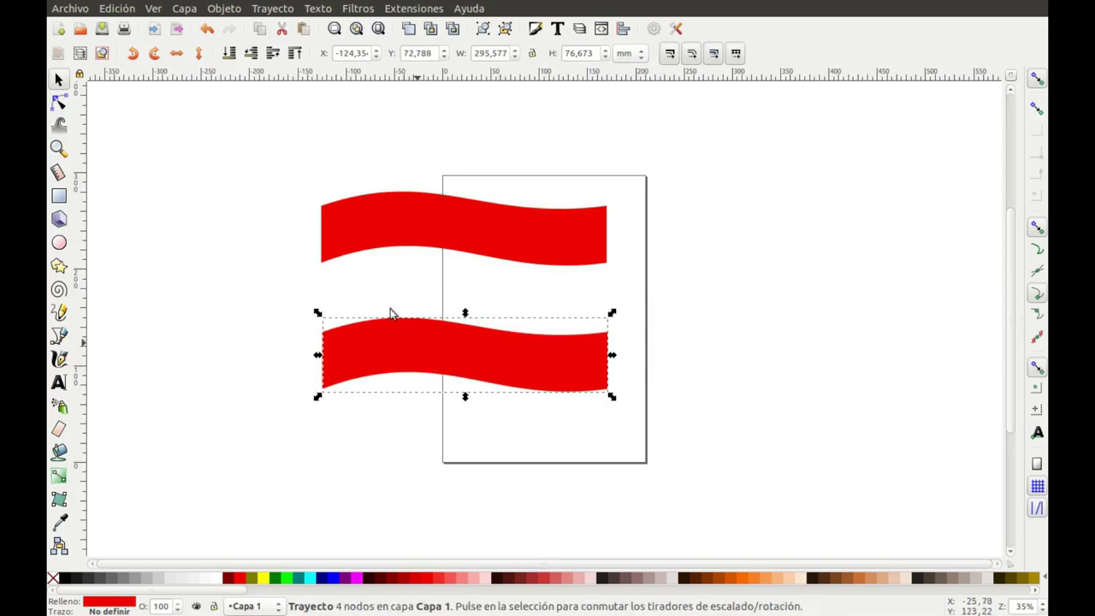
click(254, 282)
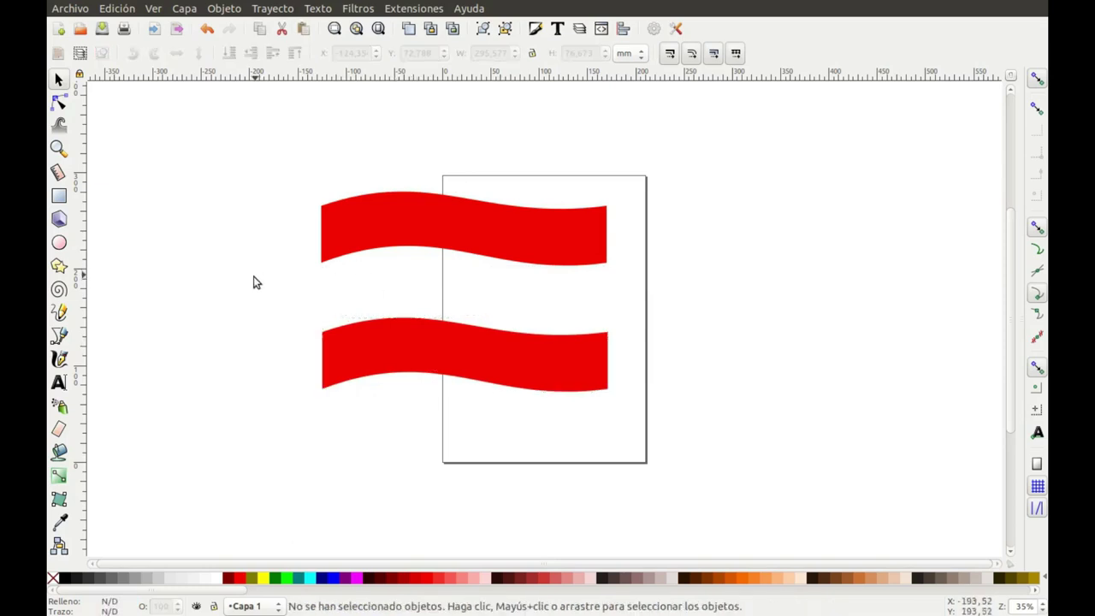
Step: Draw a yellow rectangle filling the gap between the two red banners, with snapping turned off
click(59, 197)
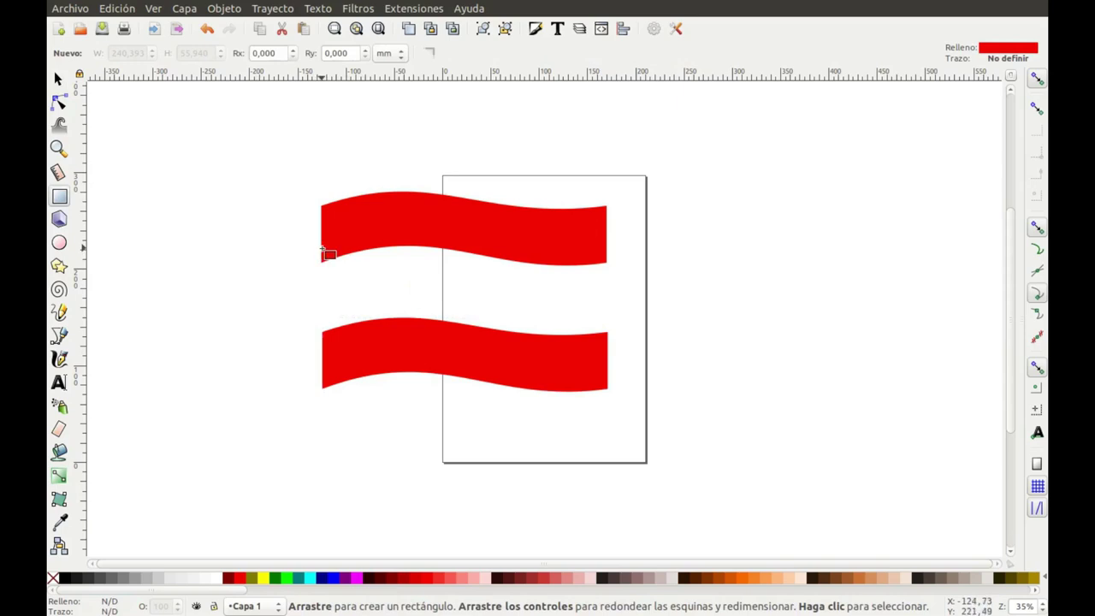
drag(322, 249, 605, 363)
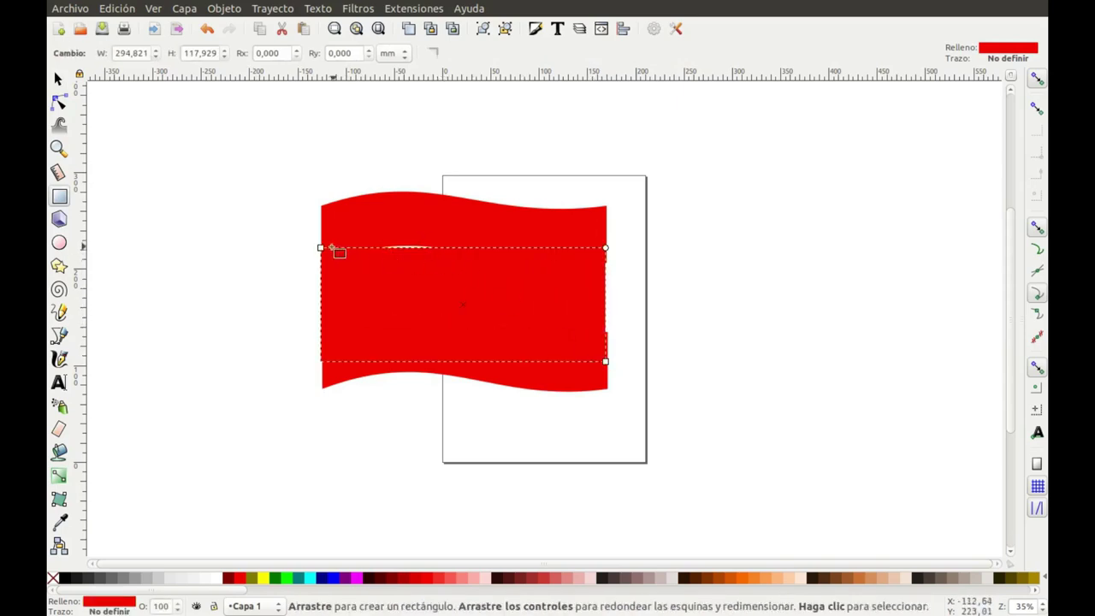
drag(321, 249, 319, 241)
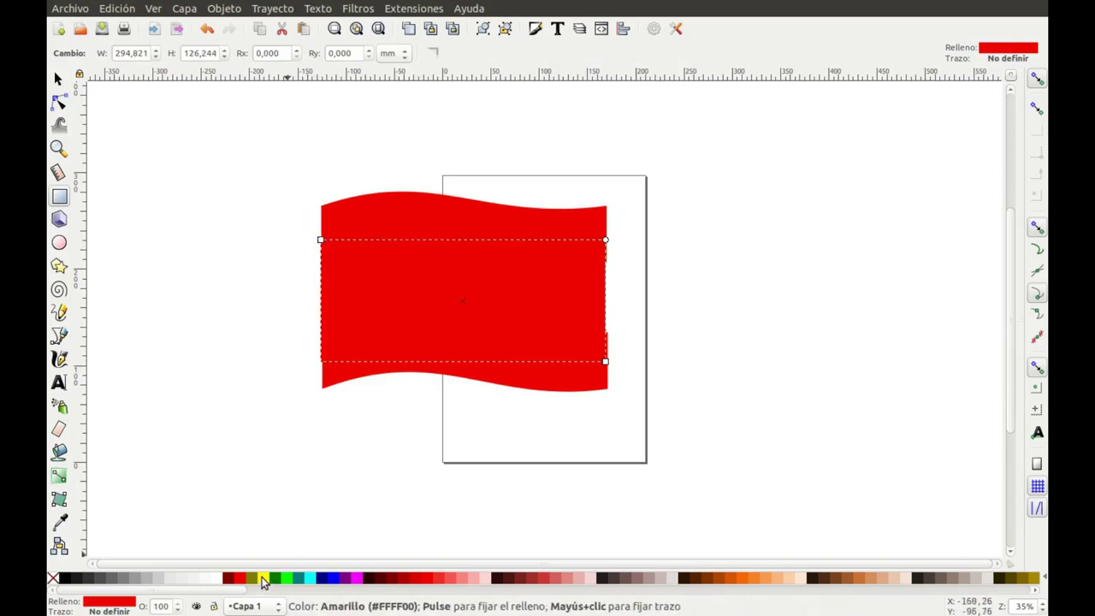
click(264, 579)
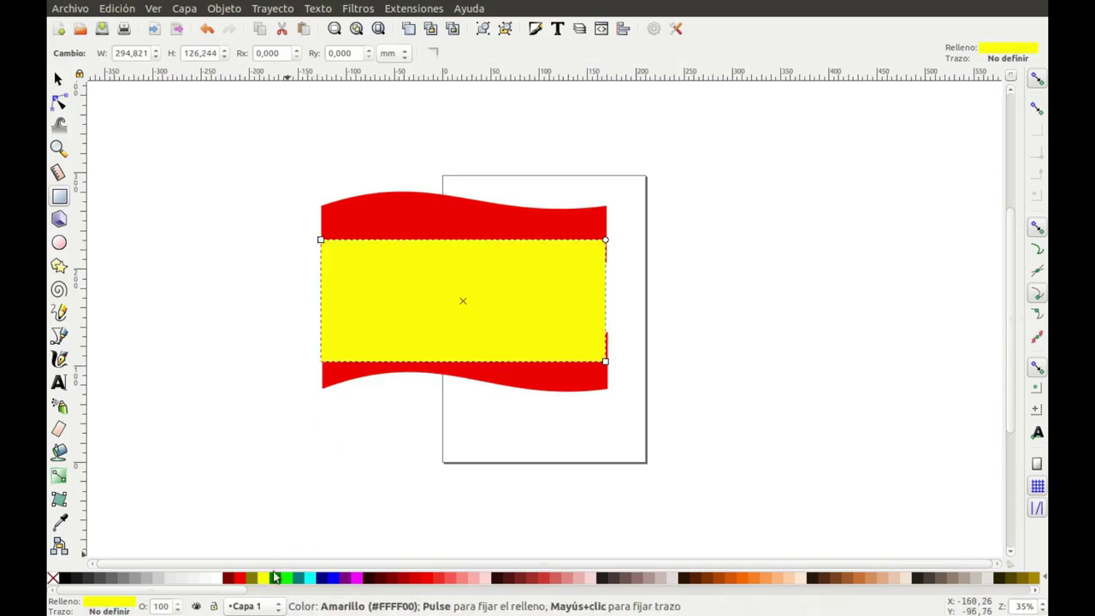
click(1037, 78)
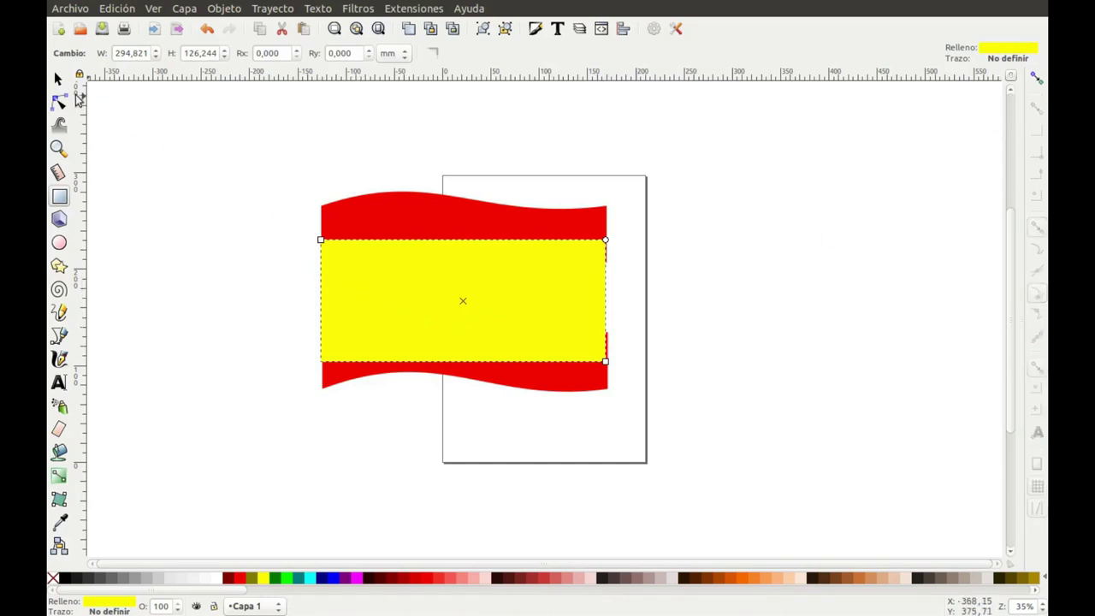
Step: Resize the yellow rectangle to 295,577 × 126,244 mm to match the banners' width
click(58, 78)
drag(378, 286, 381, 288)
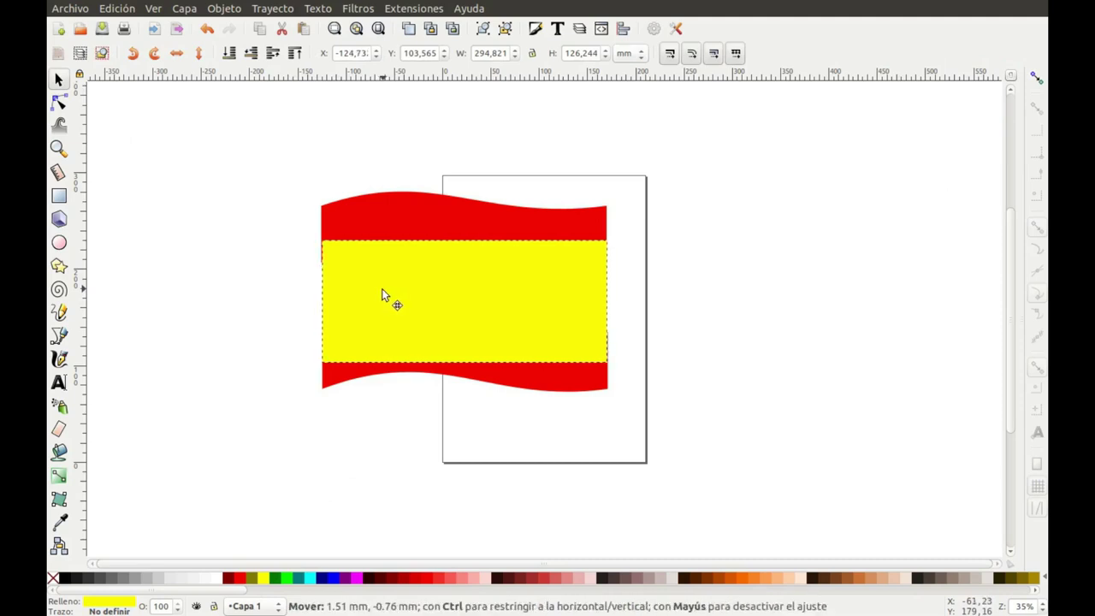
click(612, 276)
click(598, 300)
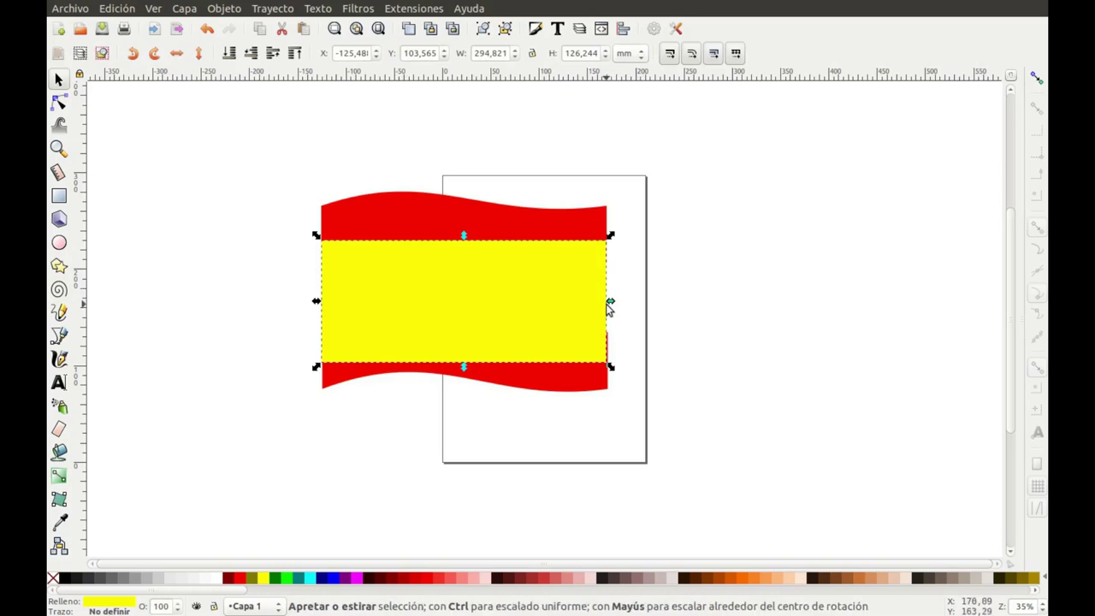
click(611, 301)
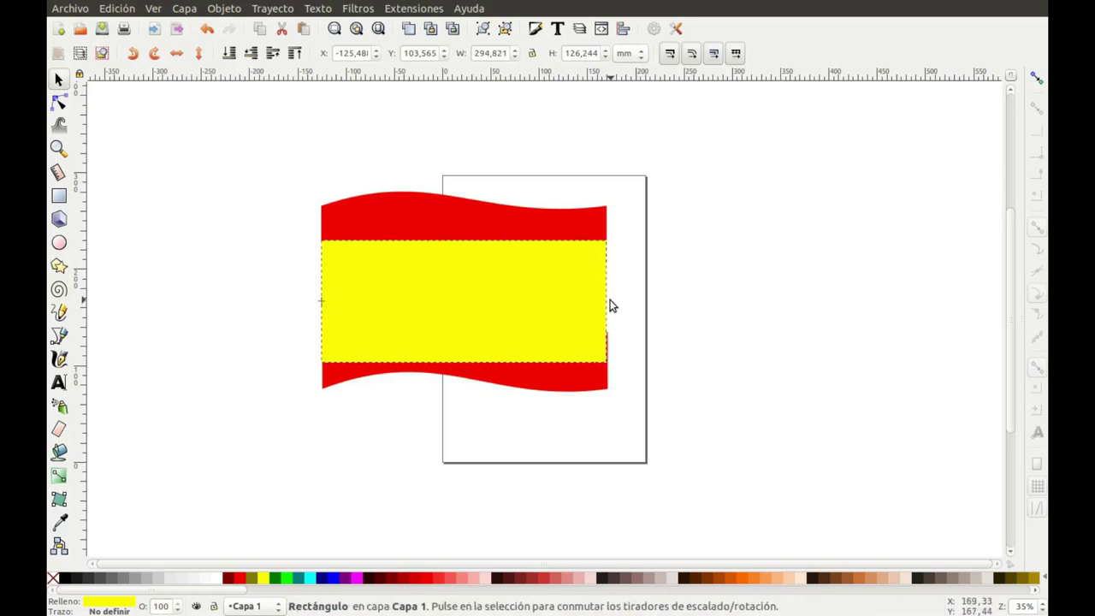
drag(611, 305, 613, 307)
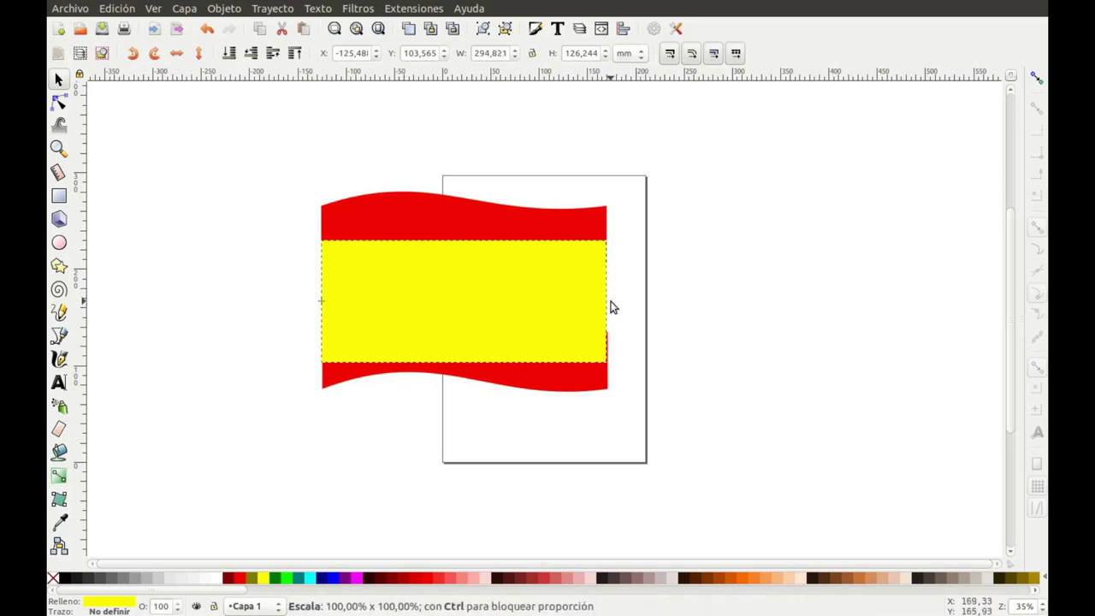
click(650, 310)
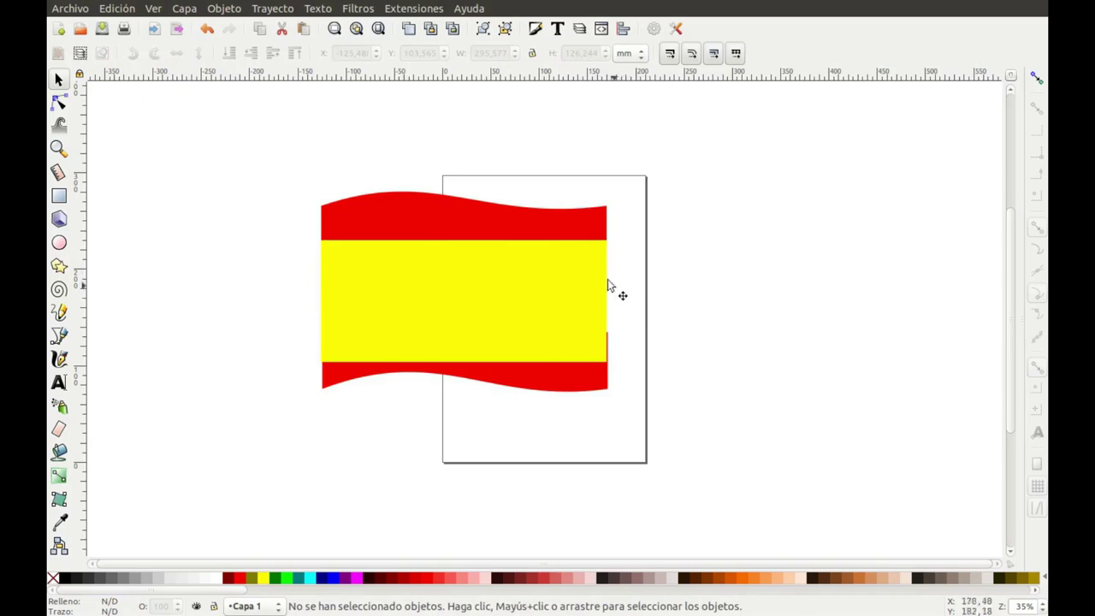
click(411, 289)
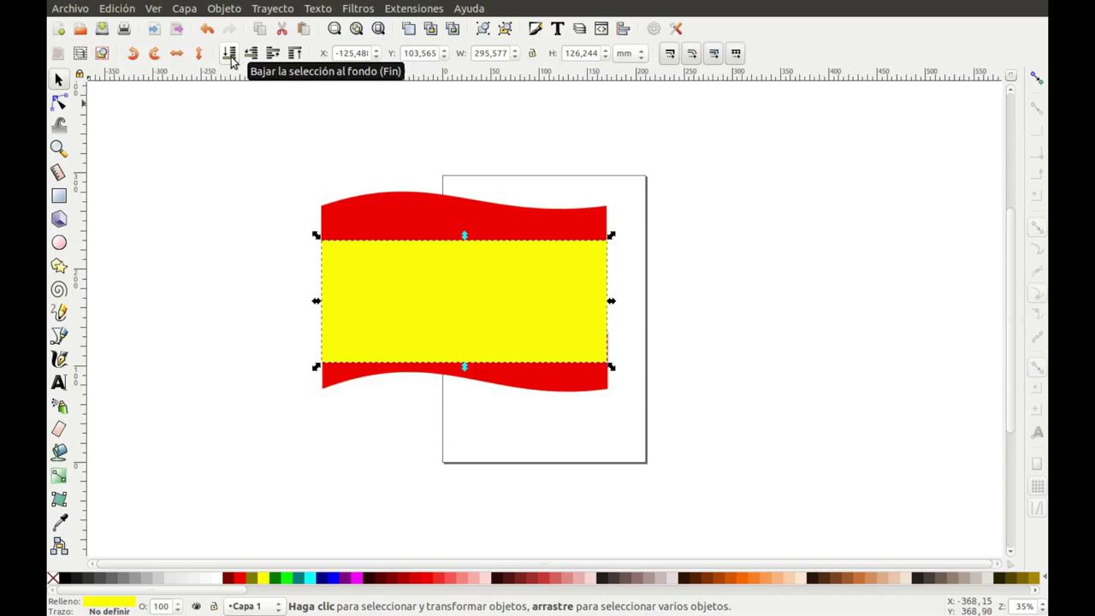
Step: Send the yellow rectangle behind the red stripes and shift both stripes to the left
click(229, 54)
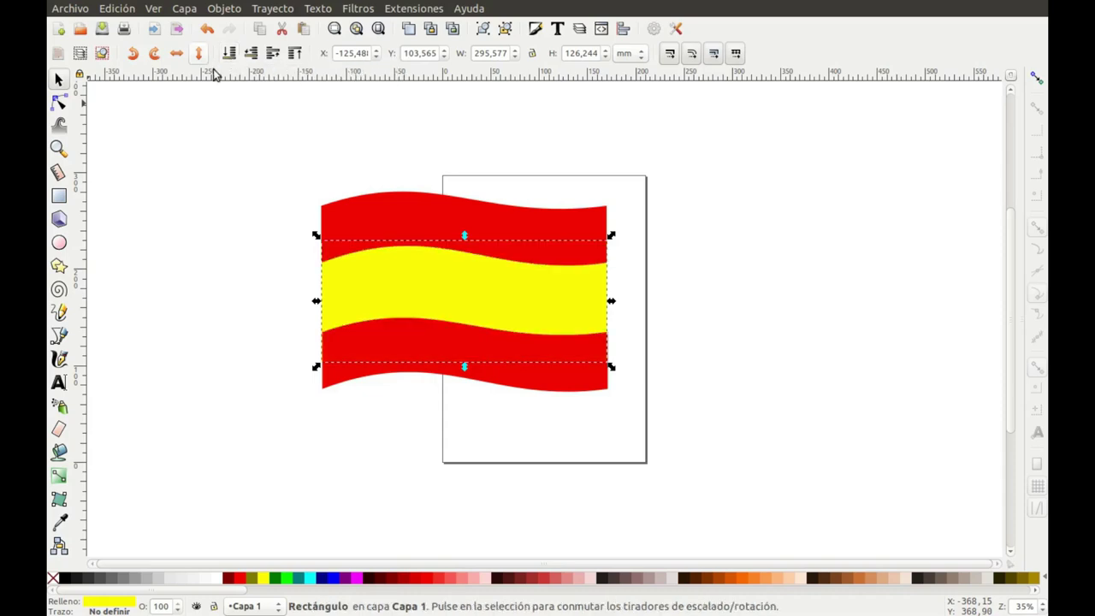
click(256, 273)
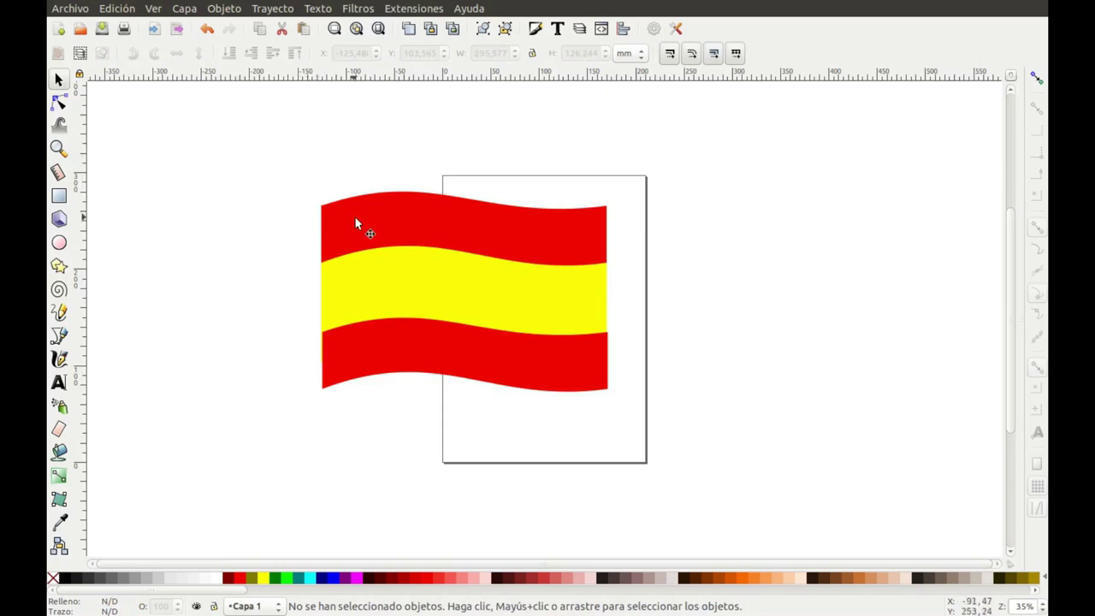
drag(358, 224, 355, 263)
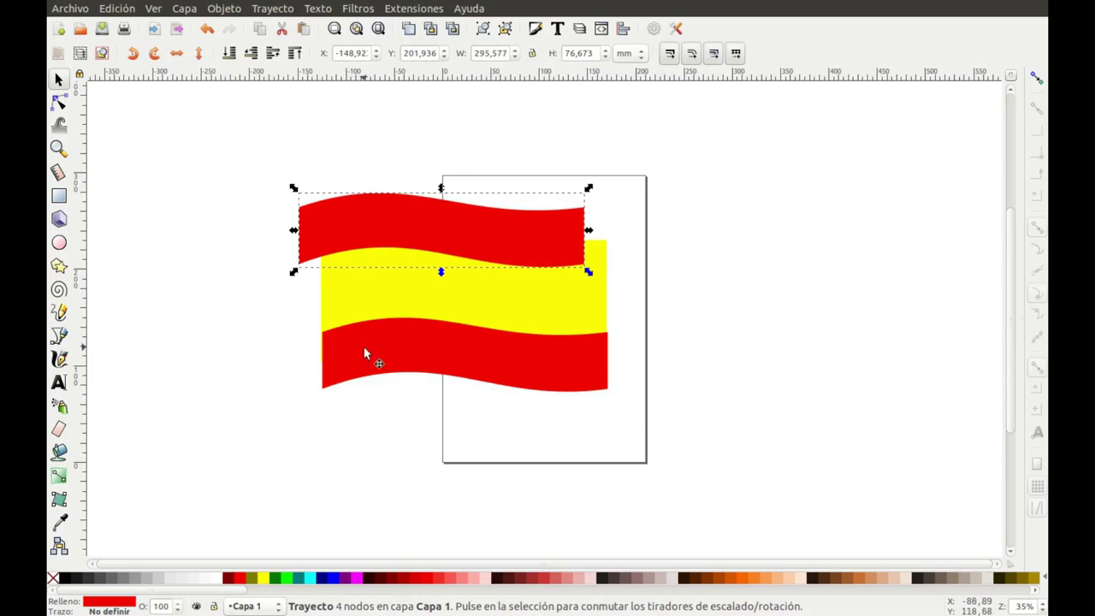
drag(362, 354, 337, 357)
Step: Offset the yellow band rightward and the lower stripe further left, then select all three pieces
drag(374, 285, 397, 288)
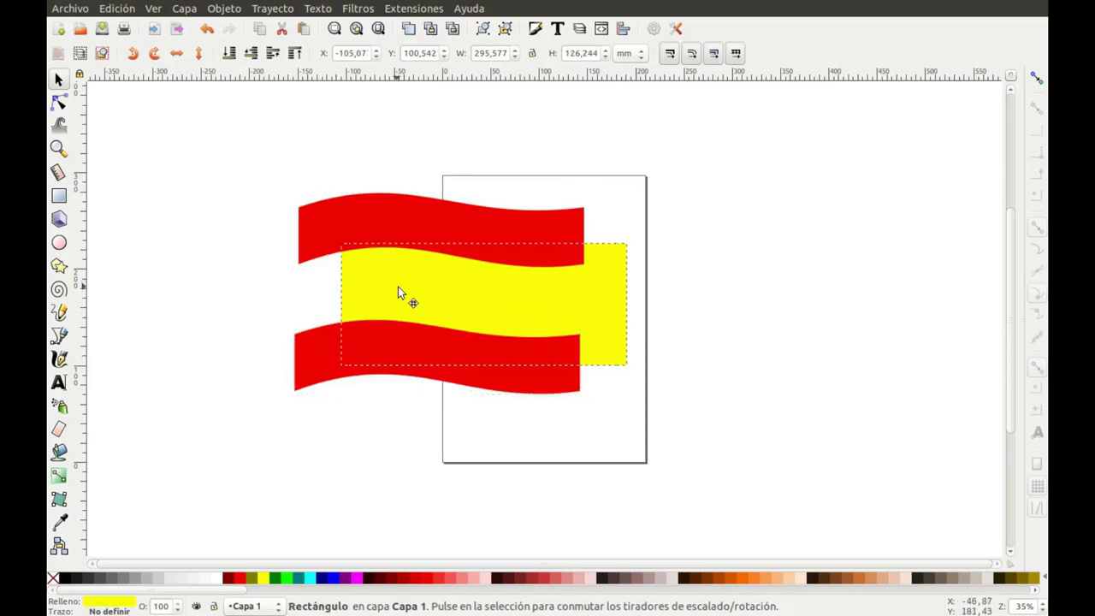
drag(310, 355, 295, 354)
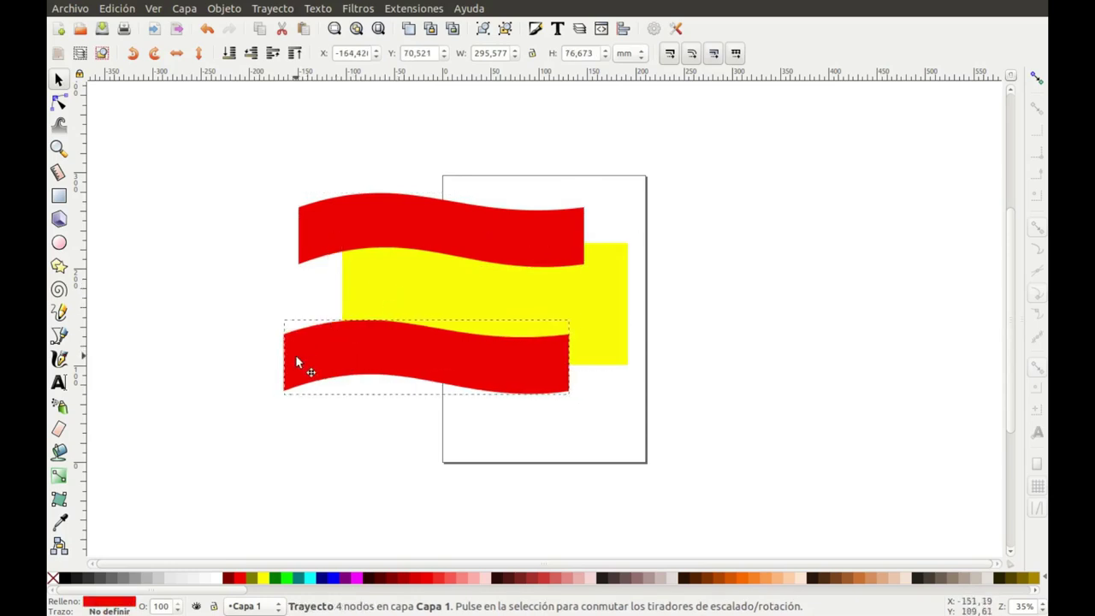
click(658, 195)
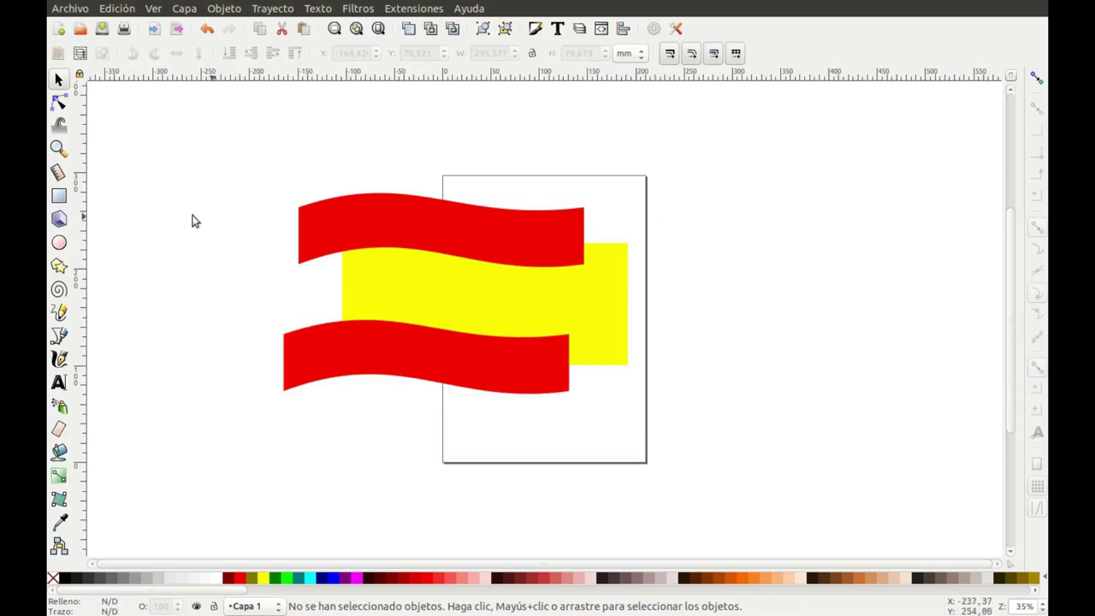
mouse_move(187, 125)
mouse_down()
mouse_move(422, 361)
mouse_move(643, 466)
mouse_up()
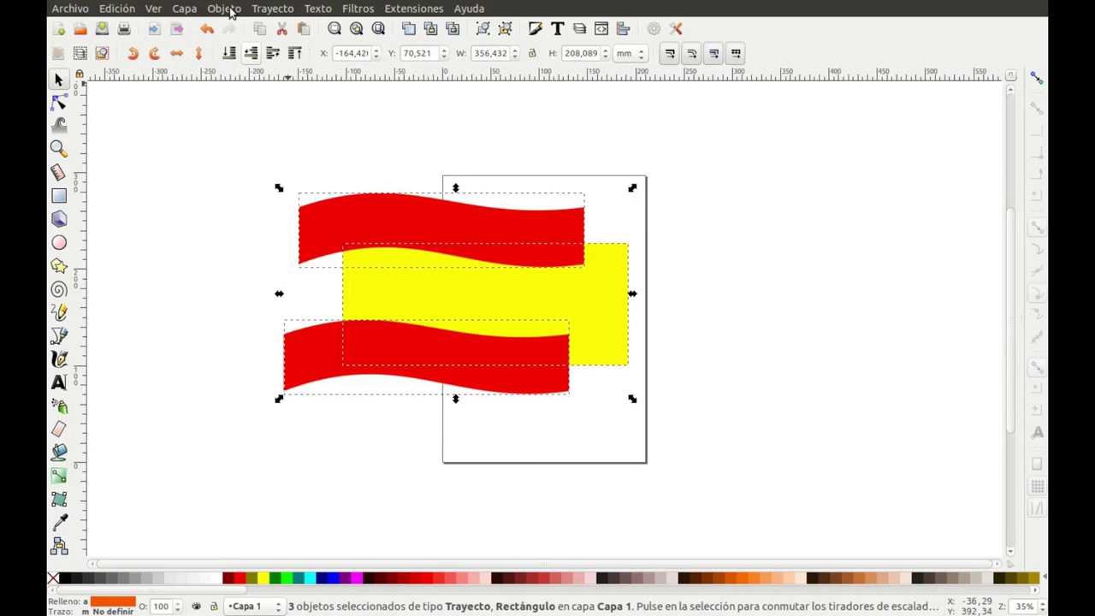
Step: Align the two red stripes and yellow band on their left edges using Alinear y distribuir
click(228, 10)
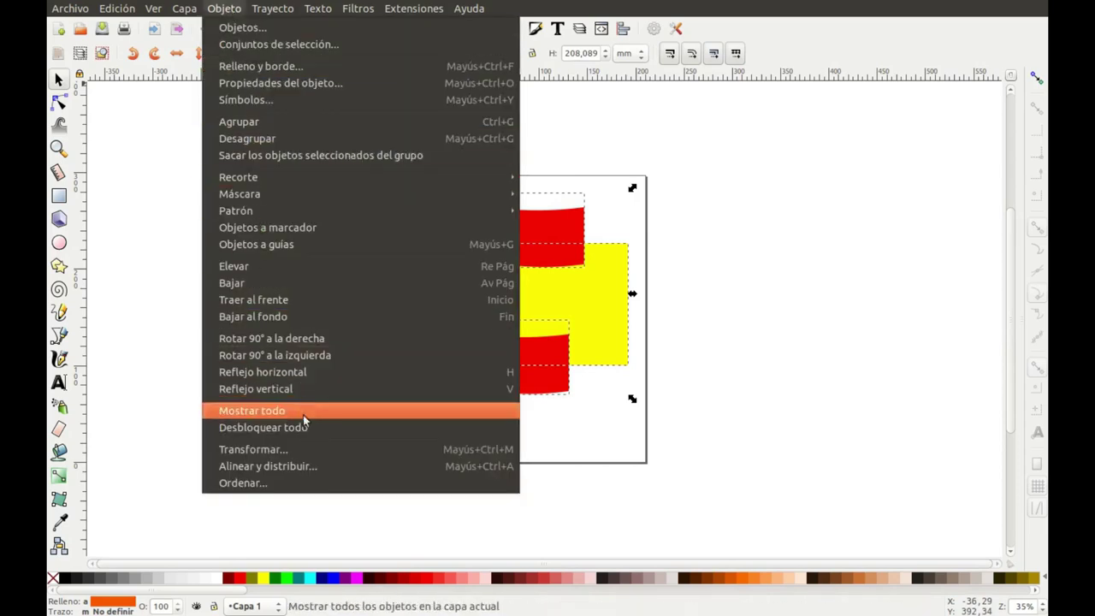
click(309, 470)
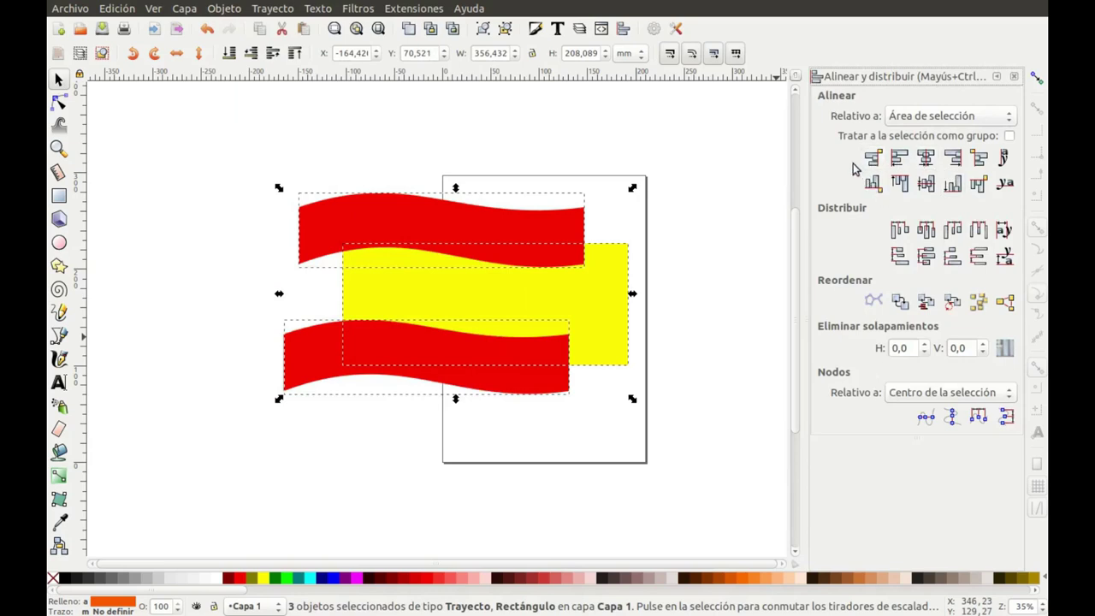
click(899, 158)
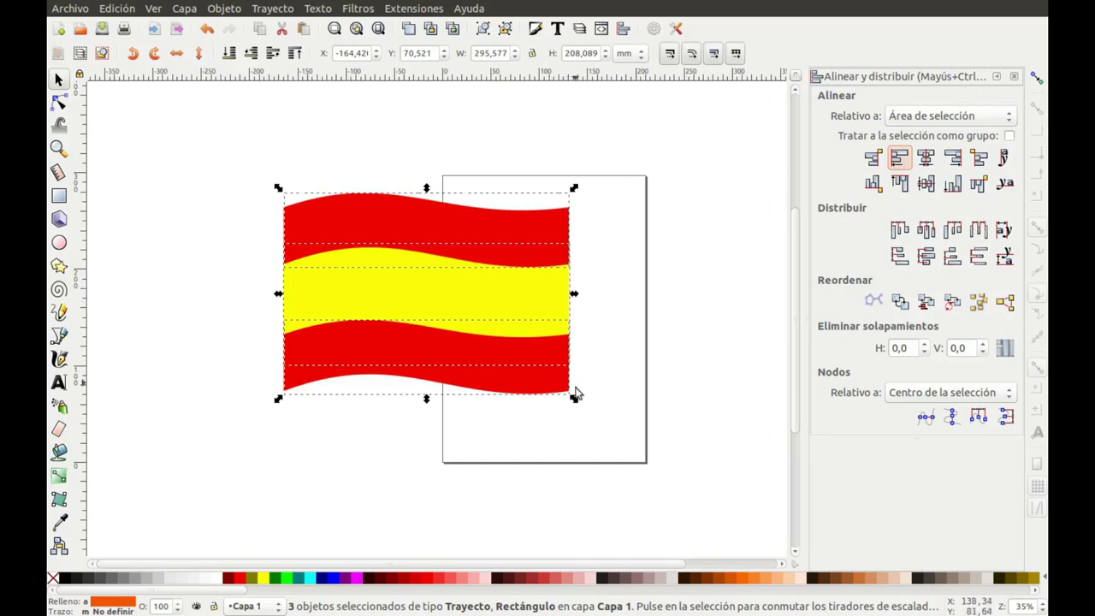
click(214, 374)
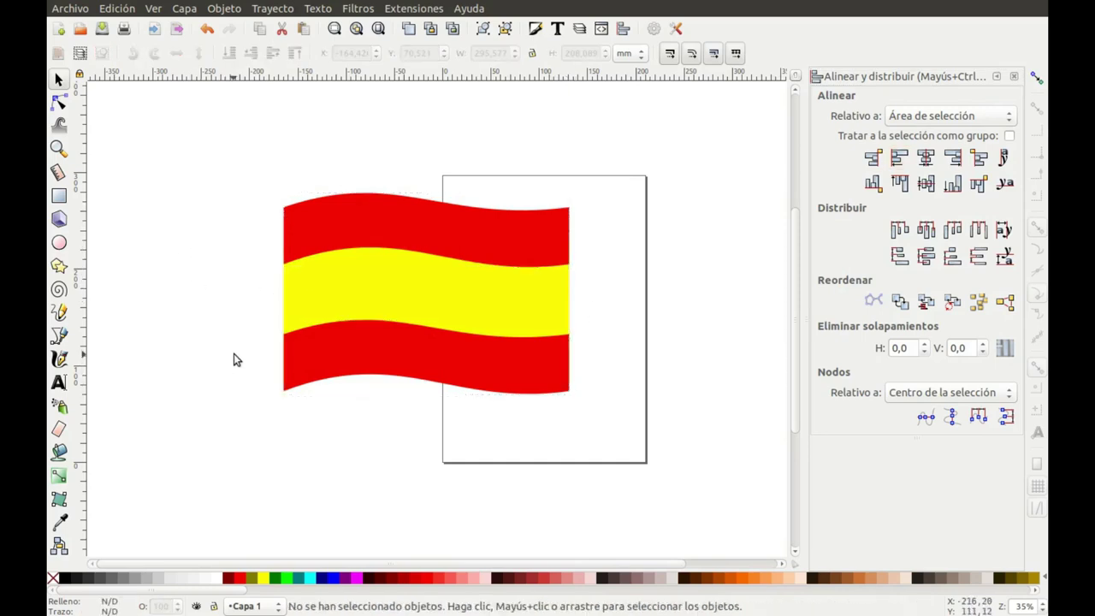
Step: Group the three stripes with Objeto > Agrupar and move the group onto the page's upper part
click(1013, 77)
drag(204, 148, 611, 456)
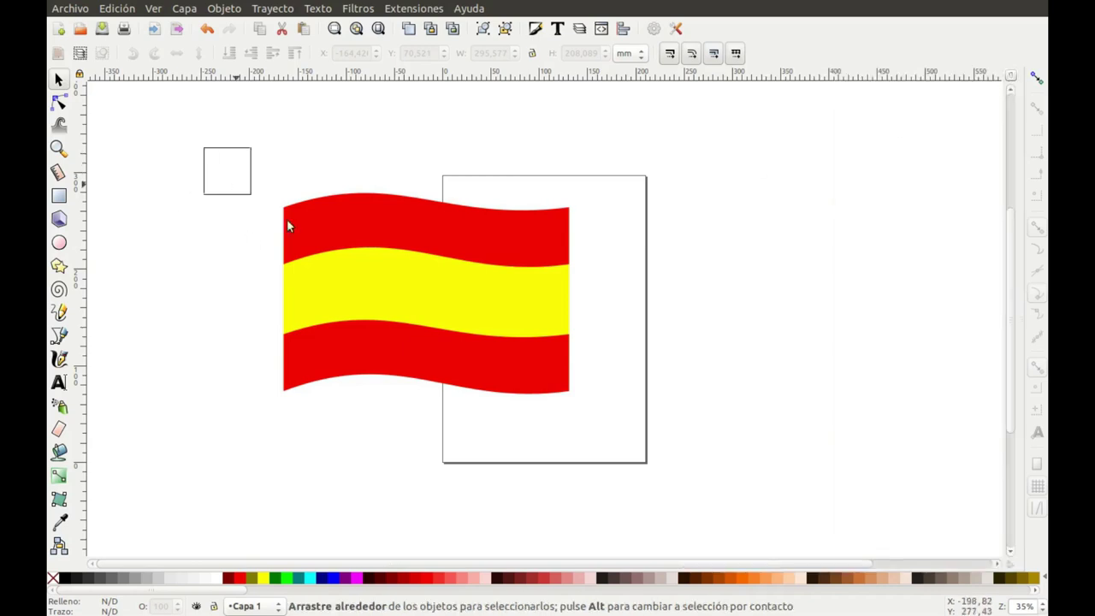
click(220, 8)
click(239, 121)
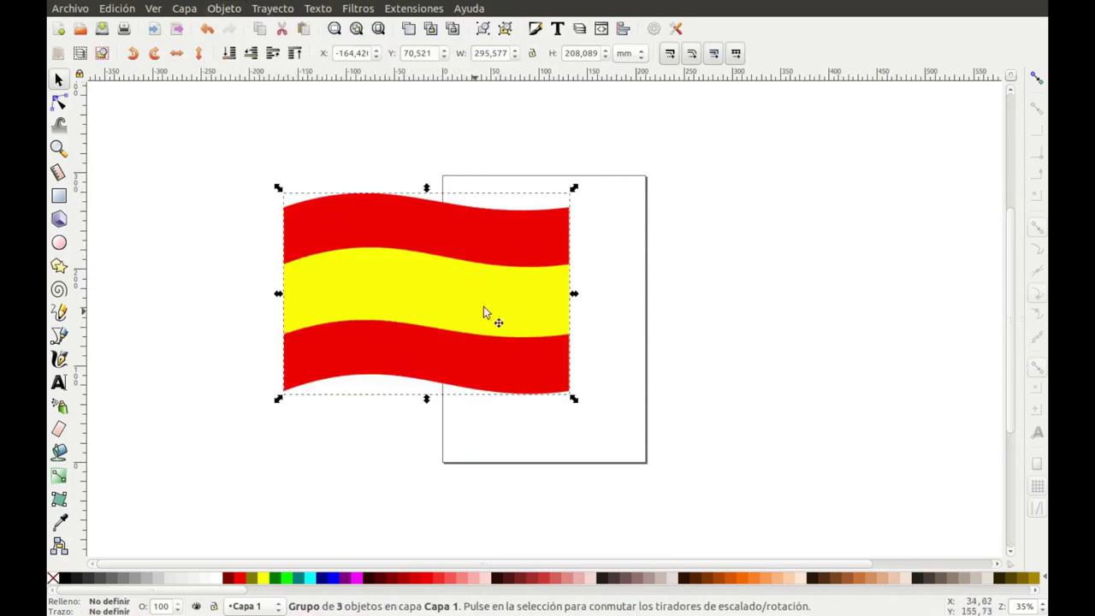
click(669, 252)
click(429, 291)
mouse_move(428, 291)
mouse_down()
mouse_move(304, 283)
mouse_move(491, 266)
mouse_up()
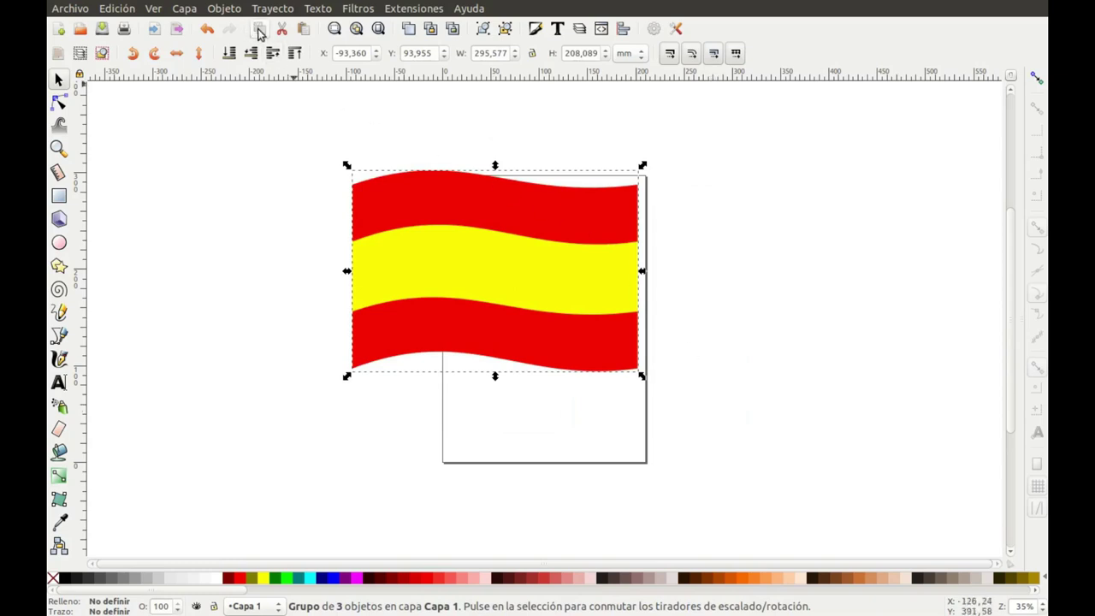
Step: Paste a copy of the flag, fill it solid black, lower it to the bottom, and offset it slightly right and down
click(303, 28)
drag(550, 354, 581, 374)
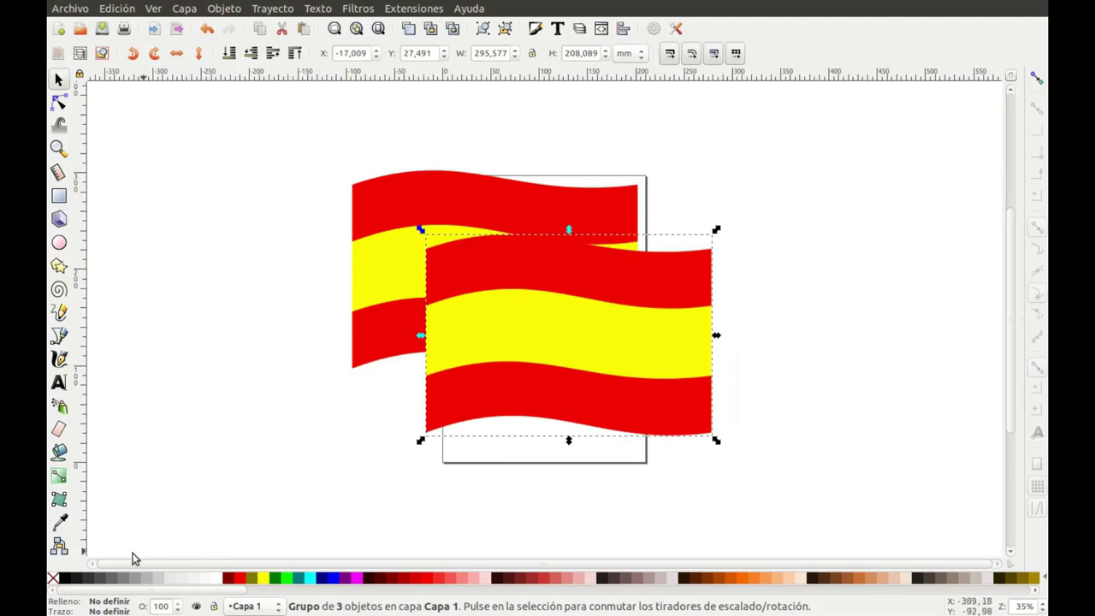
click(65, 580)
drag(544, 371, 477, 322)
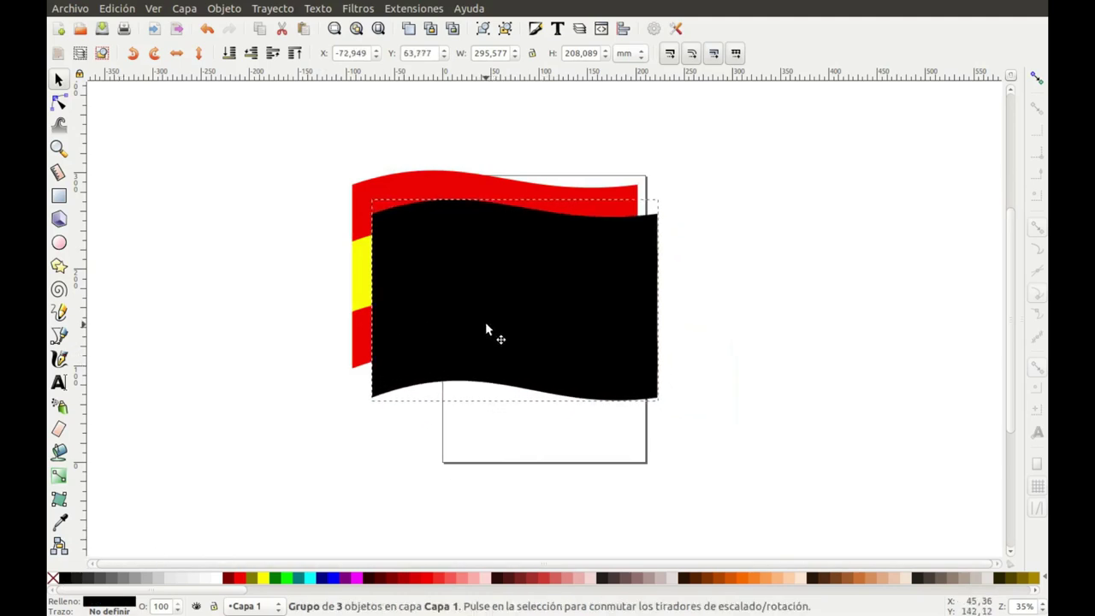
click(229, 54)
drag(544, 385, 544, 379)
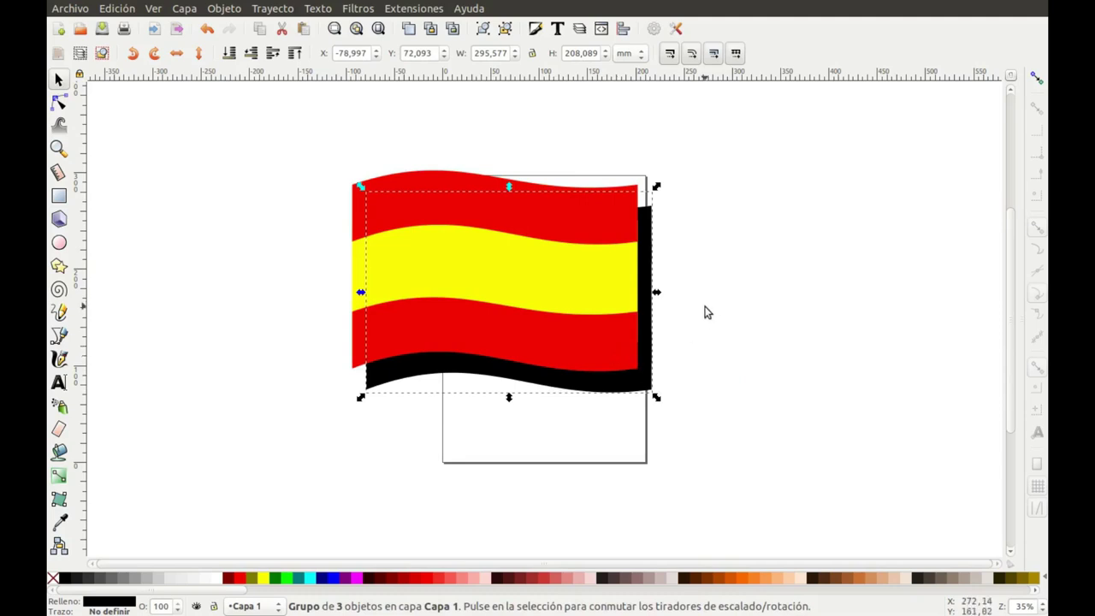
Step: In Fill and Stroke, give the black shadow about 65% opacity and a blur of 3, then deselect
click(229, 12)
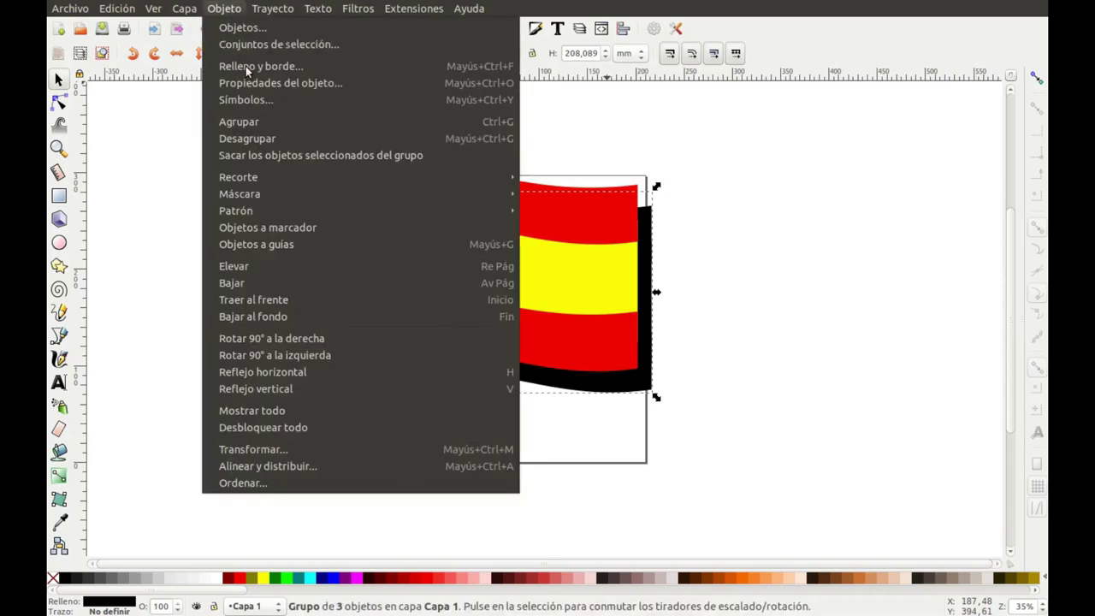
click(245, 66)
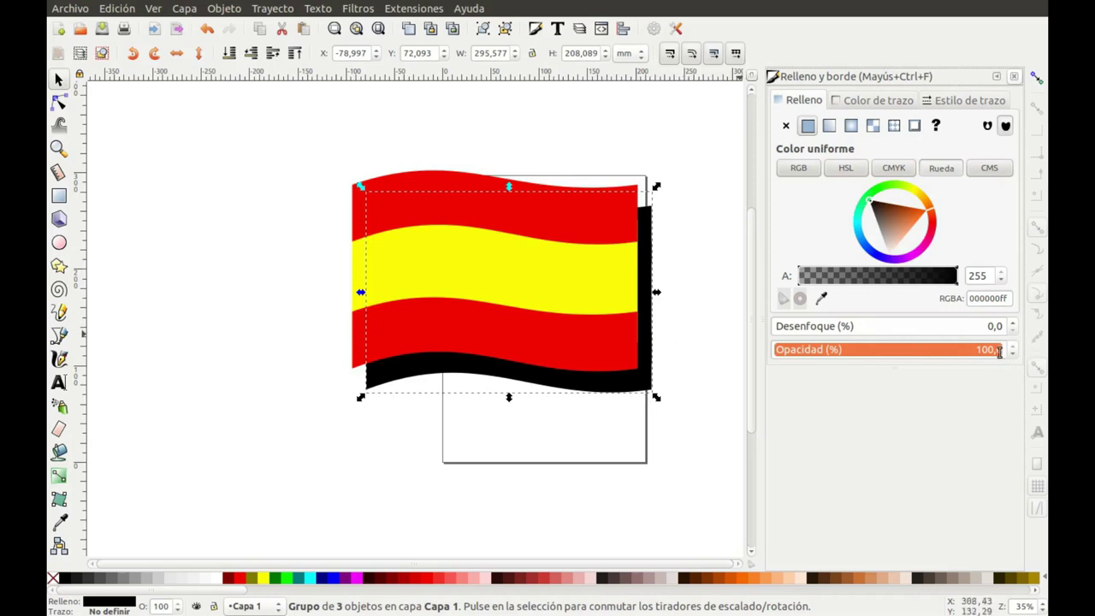
mouse_move(996, 349)
mouse_down()
mouse_move(923, 349)
mouse_move(913, 368)
mouse_up()
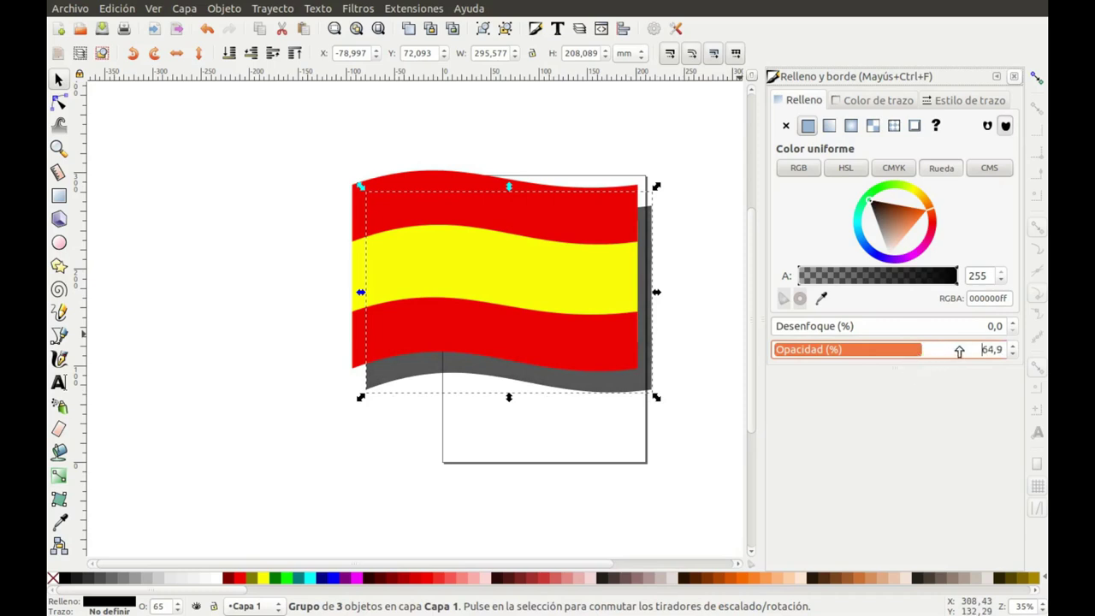
click(1014, 323)
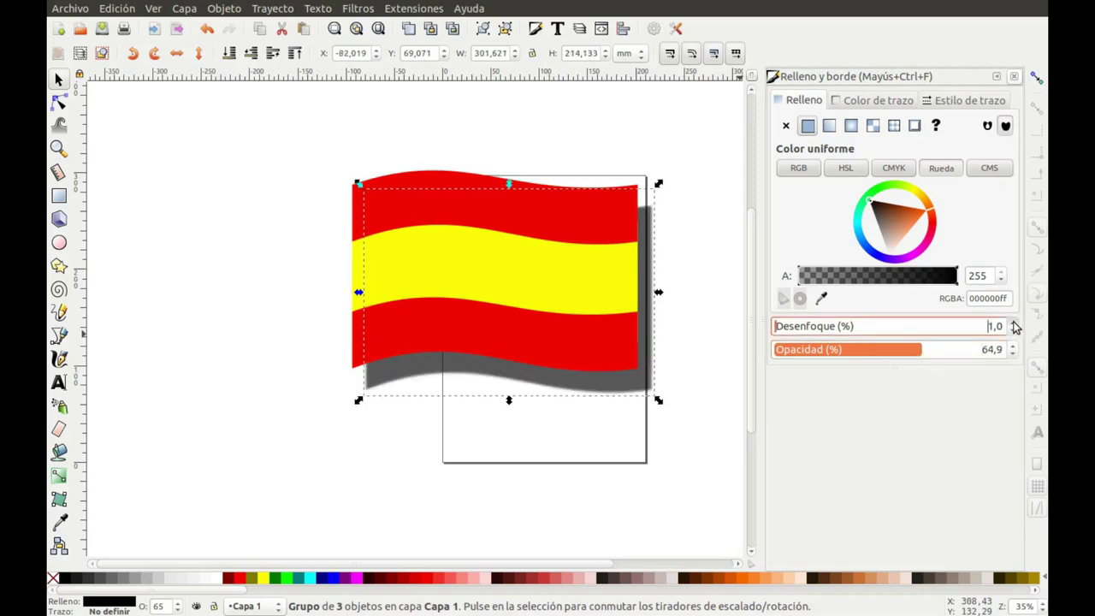
click(711, 457)
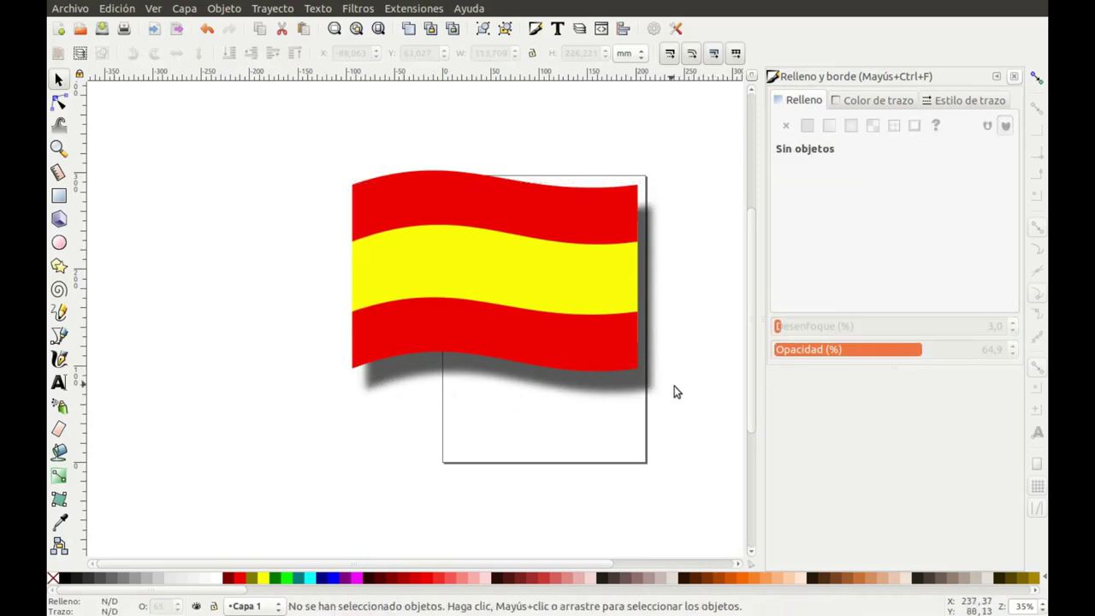
click(1015, 78)
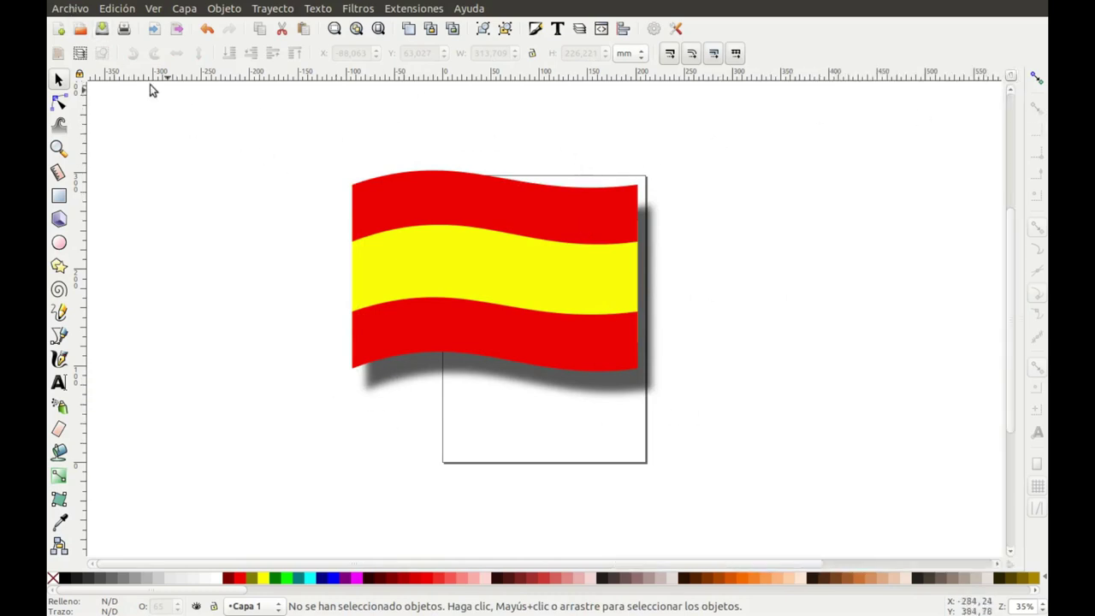
Step: In Document Properties, fit the page to the drawing, making it 319,00647 × 239,01735 mm
click(70, 9)
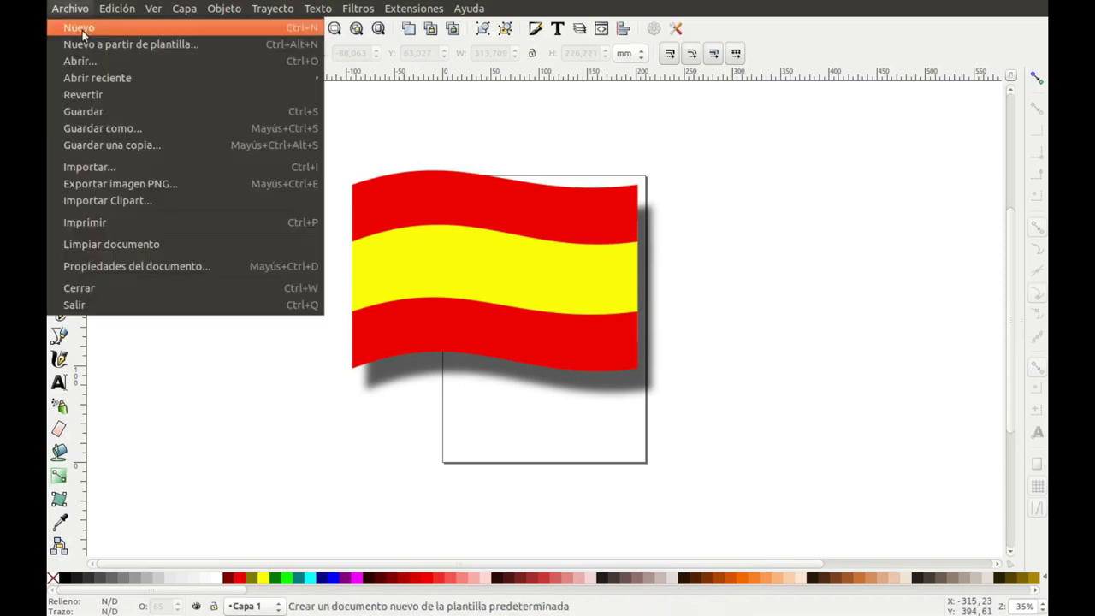
click(152, 268)
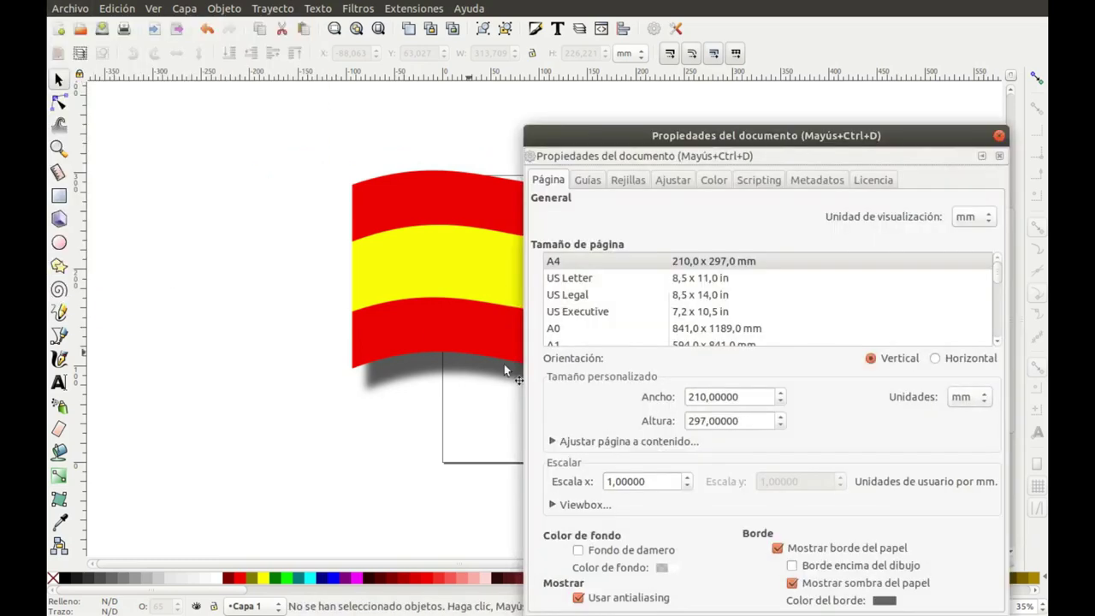
click(551, 441)
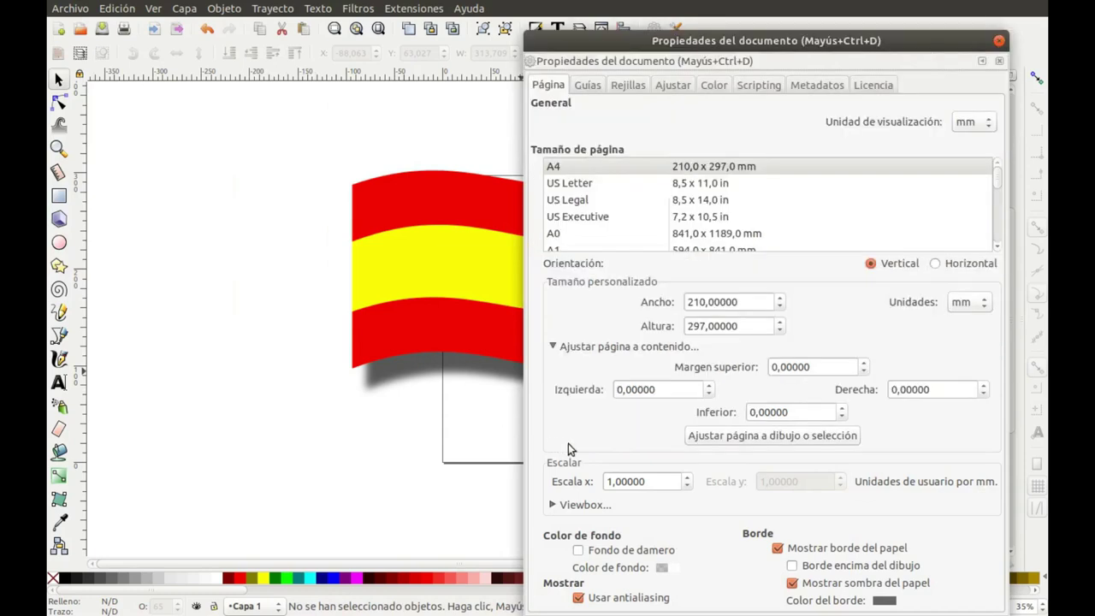
click(747, 441)
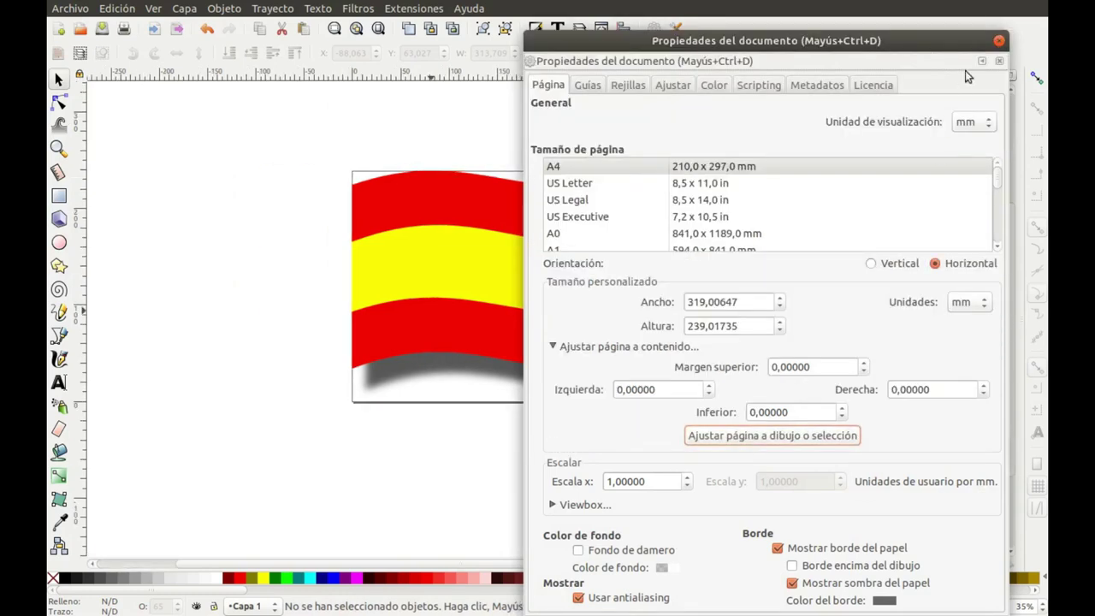
click(1000, 41)
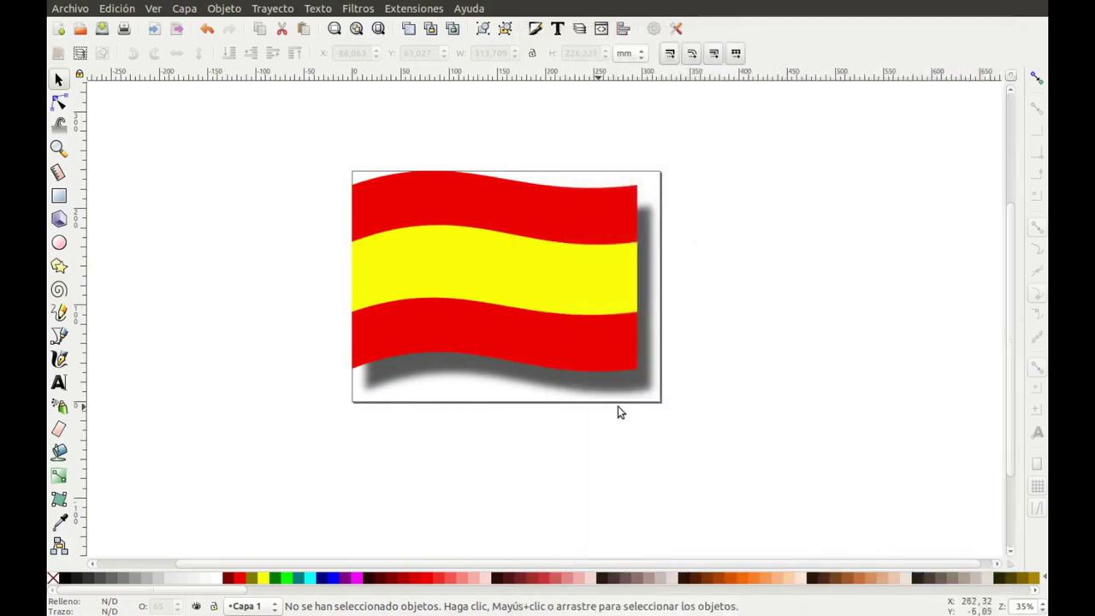